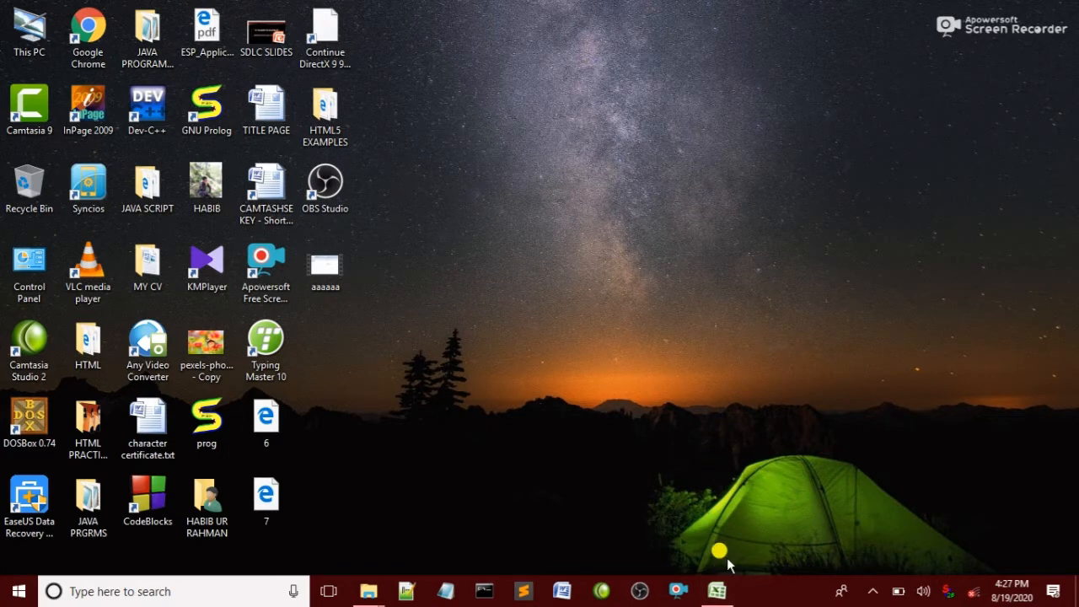
- Switch to the open Excel workbook Book2 and close it
left_click(717, 590)
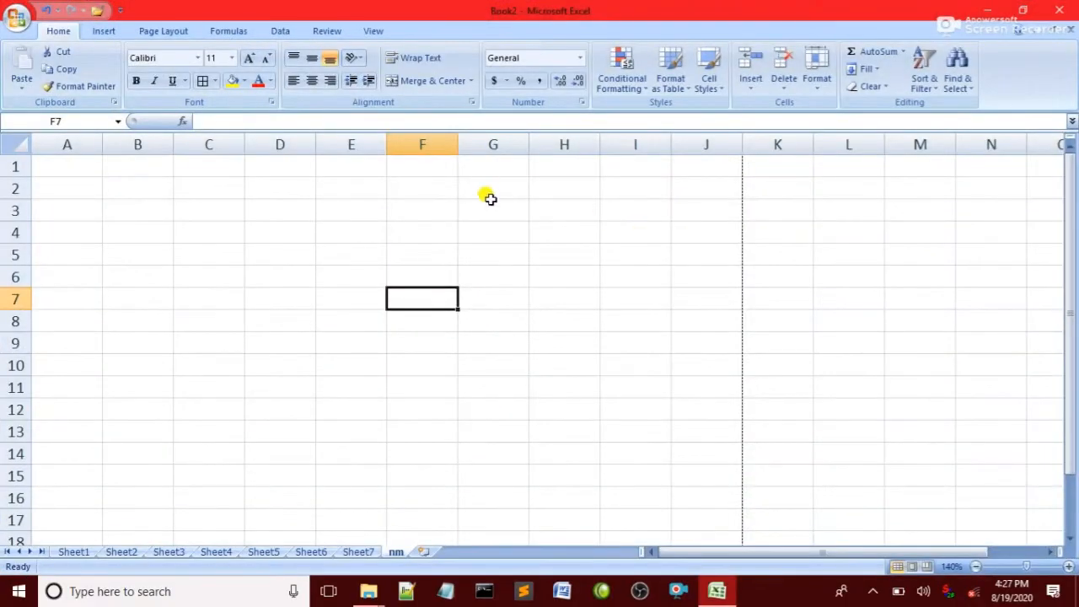
left_click(753, 250)
left_click(582, 210)
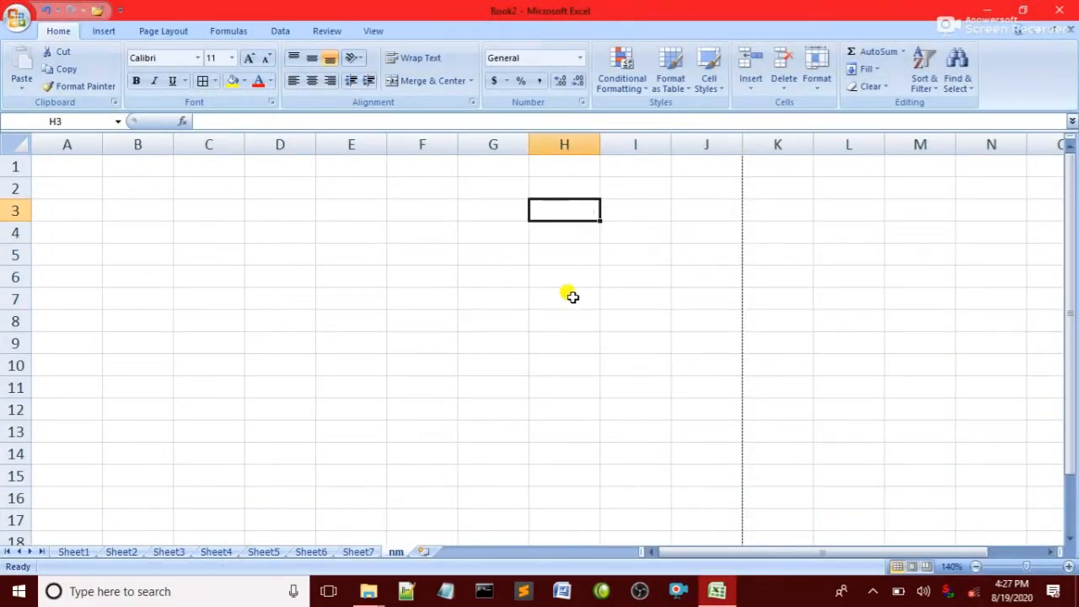
left_click(693, 554)
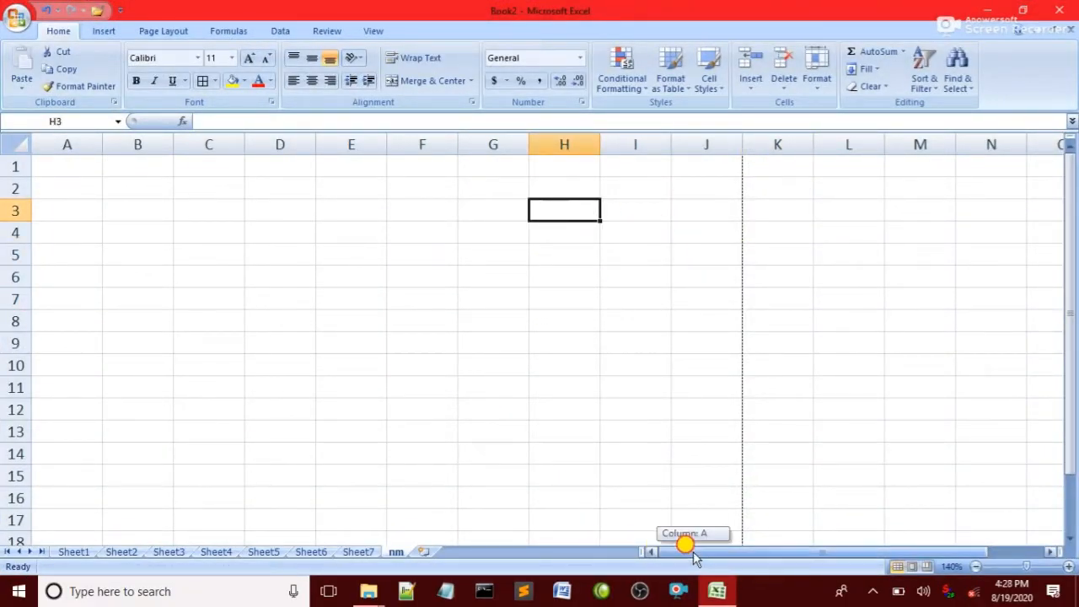
left_click(455, 240)
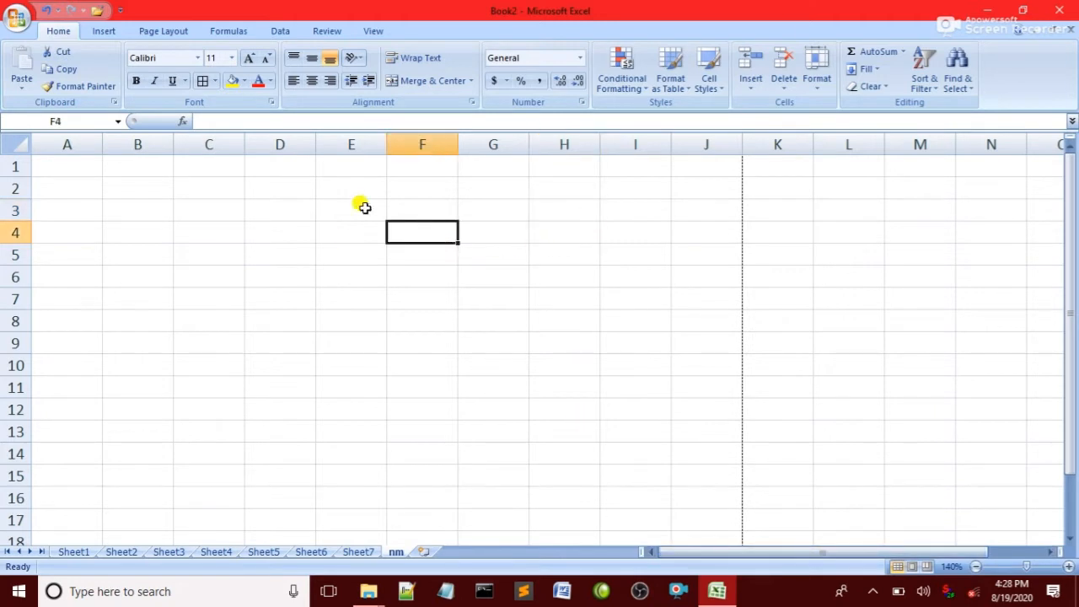
left_click(1059, 10)
left_click(541, 336)
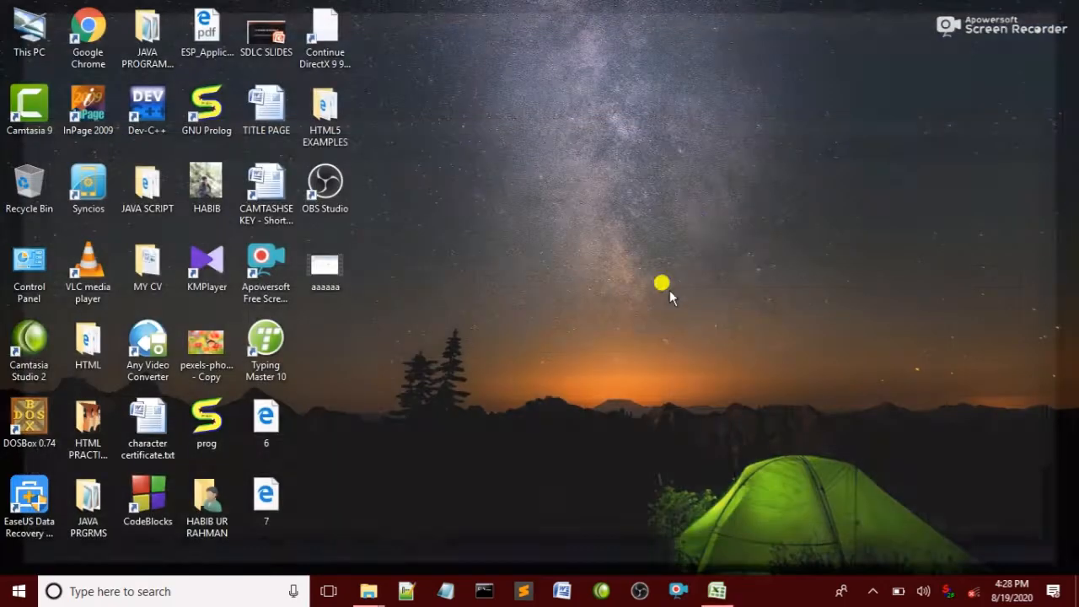
right_click(506, 230)
left_click(583, 275)
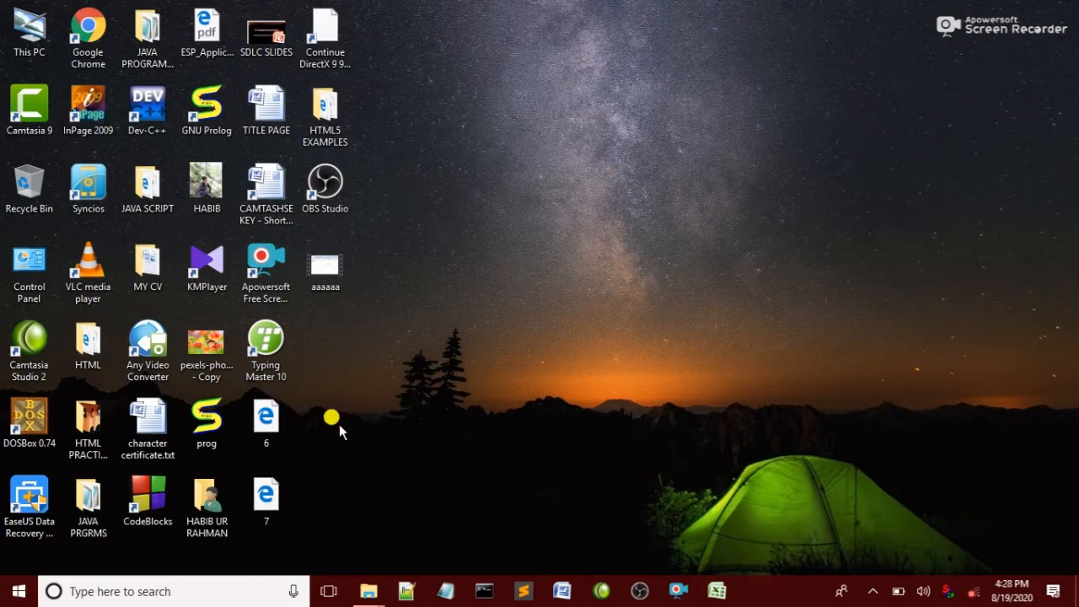
- Search for "exc" and launch Microsoft Office Excel 2007 with a new blank workbook
key("super")
type("exc")
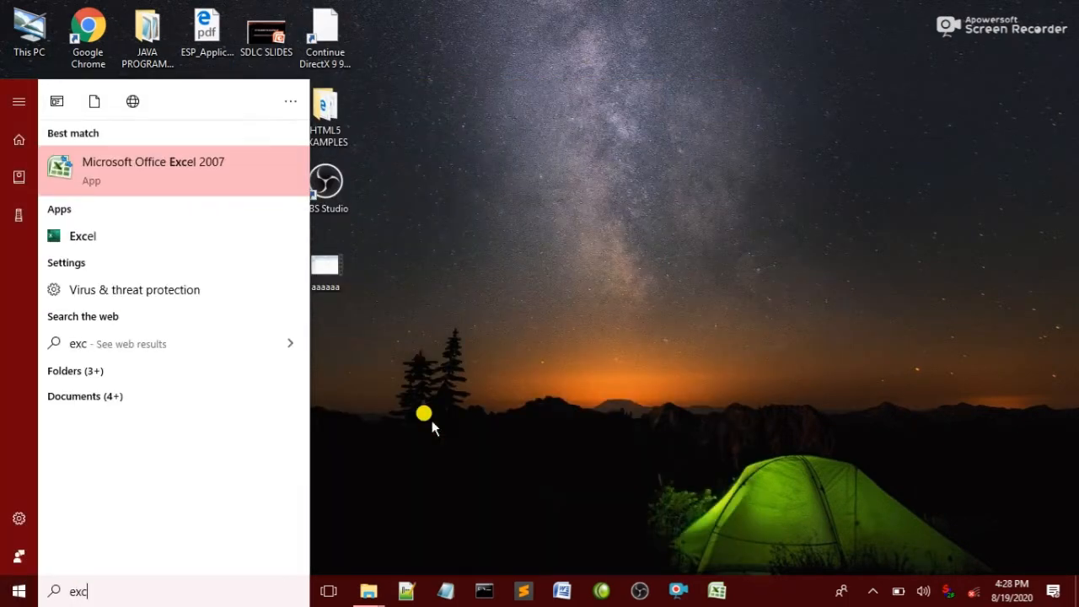
left_click(167, 176)
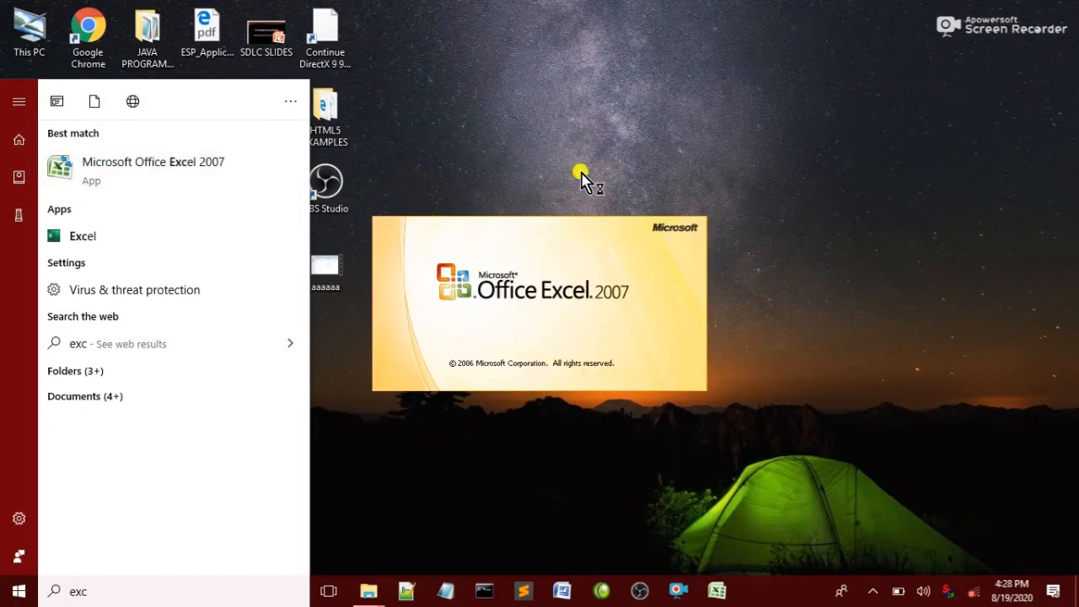
left_click(705, 282)
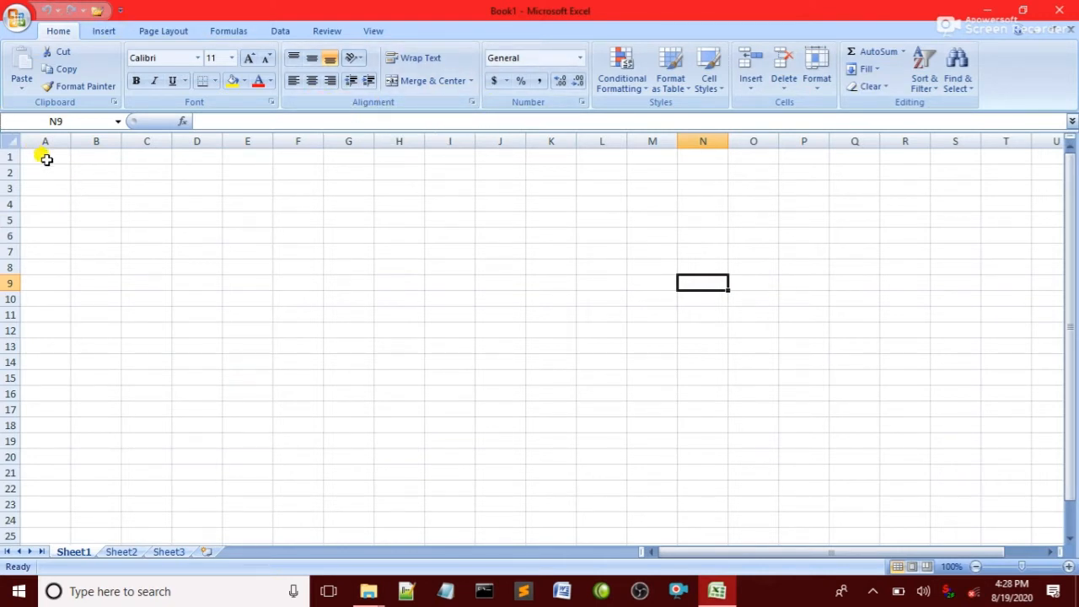
- Enter the text "hh" in cell F3 of Sheet1
left_click(1068, 566)
left_click(1068, 566)
left_click(1068, 566)
left_click(1068, 566)
left_click(1068, 566)
left_click(1068, 566)
left_click(1068, 567)
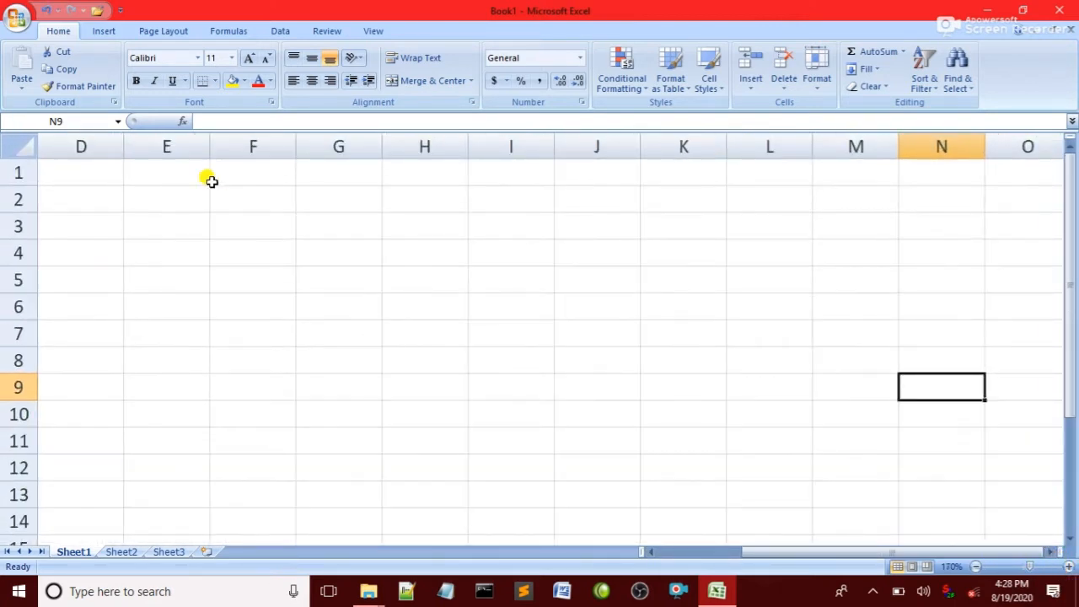
left_click(97, 174)
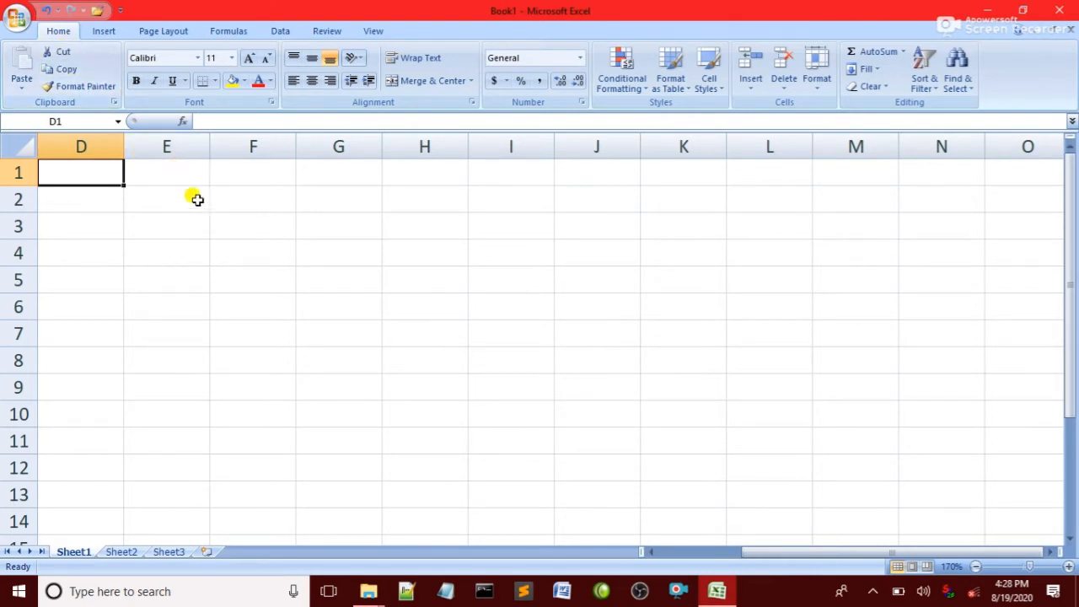
left_click(221, 219)
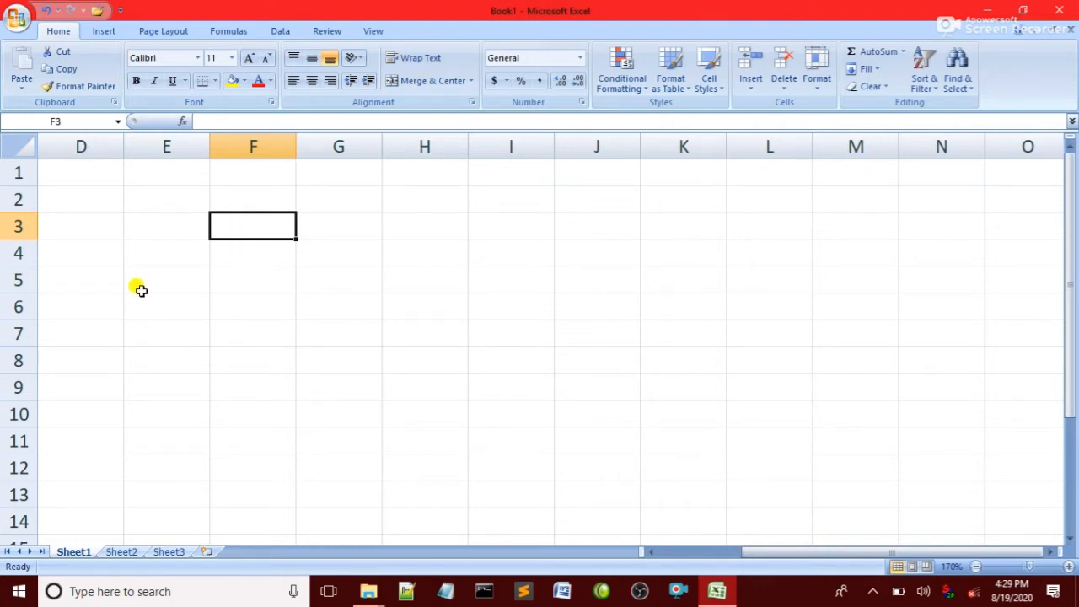
type("hh")
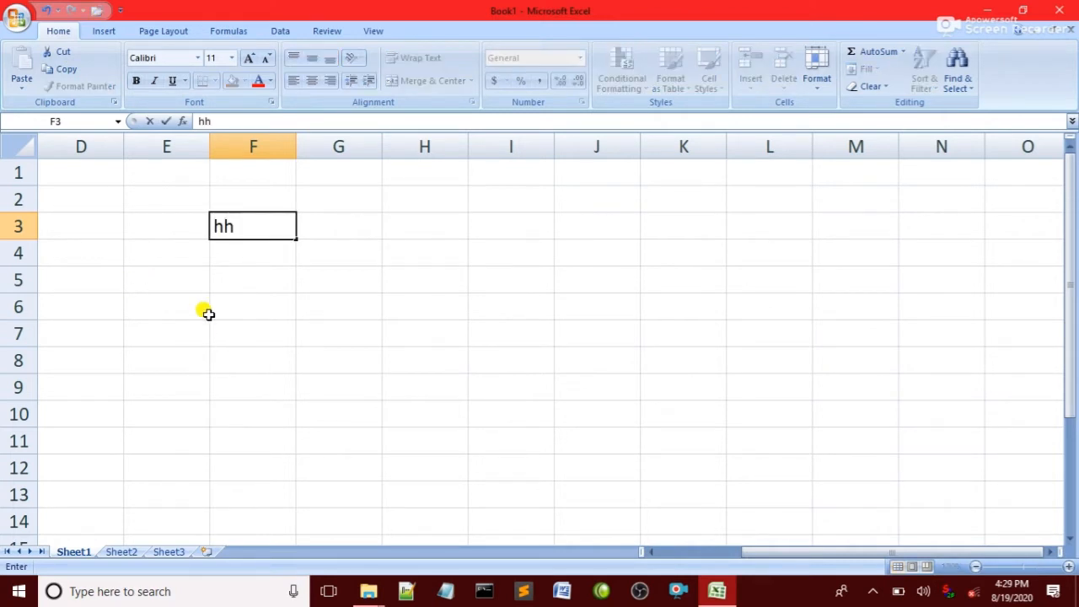
left_click(235, 246)
- Cut the contents of cell F3 and paste them into cell I3
left_click(242, 226)
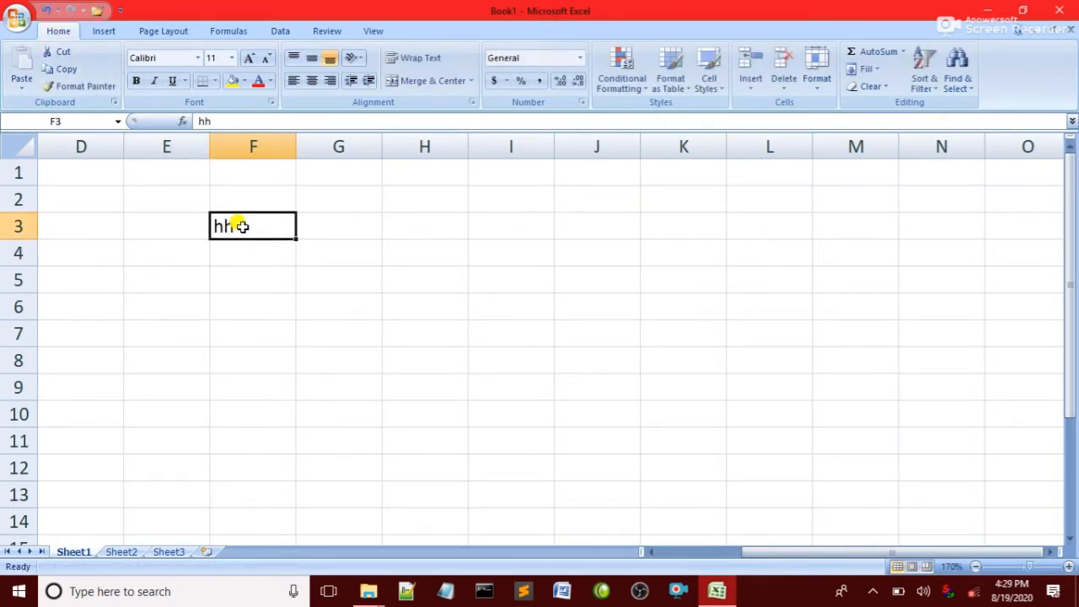
left_click(62, 68)
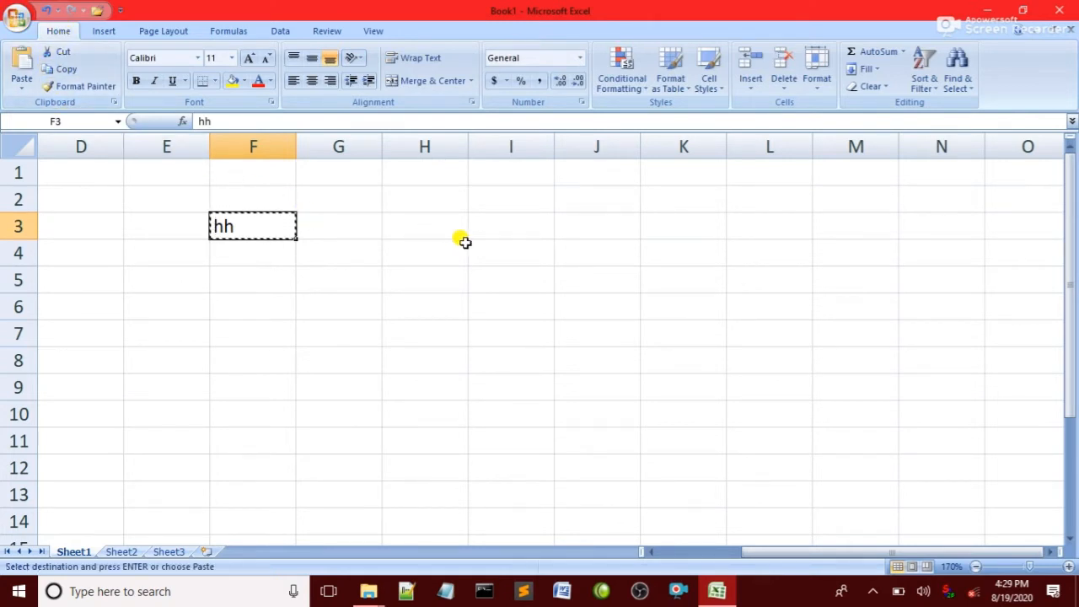
left_click(486, 221)
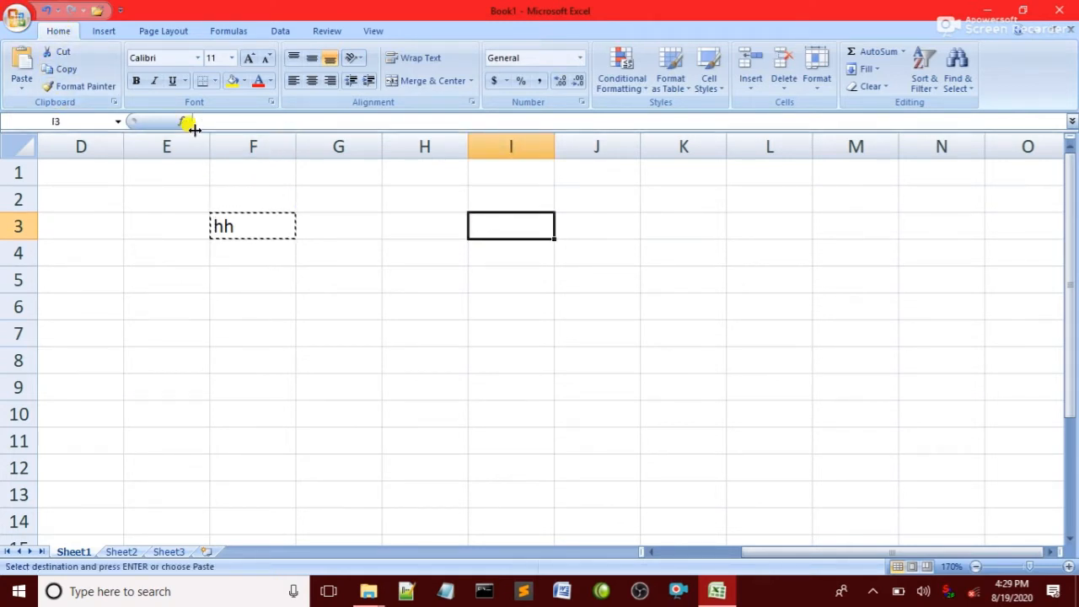
left_click(13, 80)
left_click(24, 90)
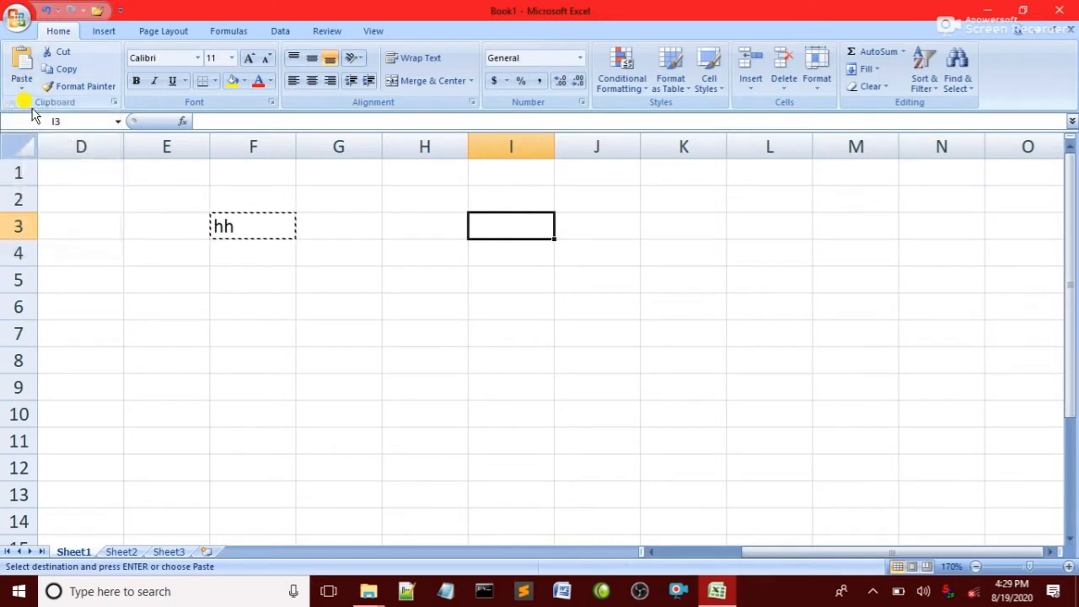
left_click(28, 59)
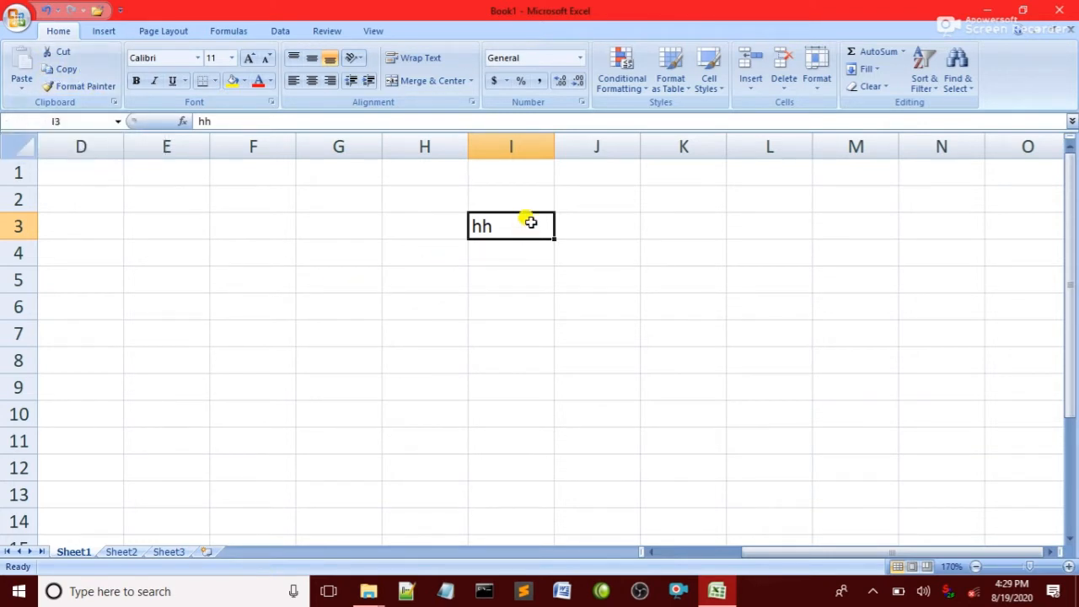
- Copy cell I3, paste it into cell F4, and end the copy mode
left_click(60, 69)
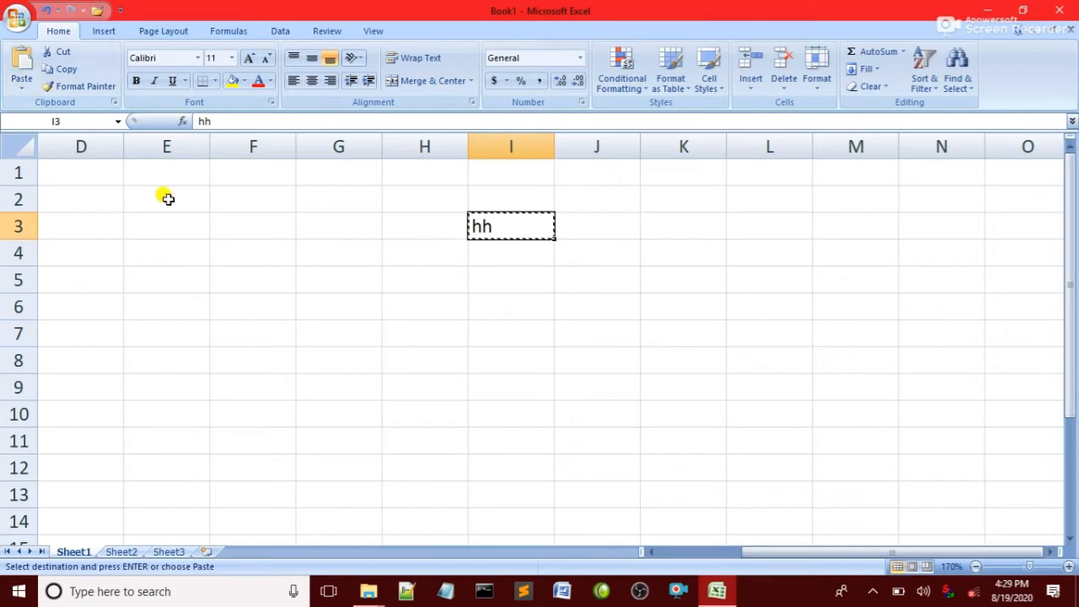
left_click(224, 259)
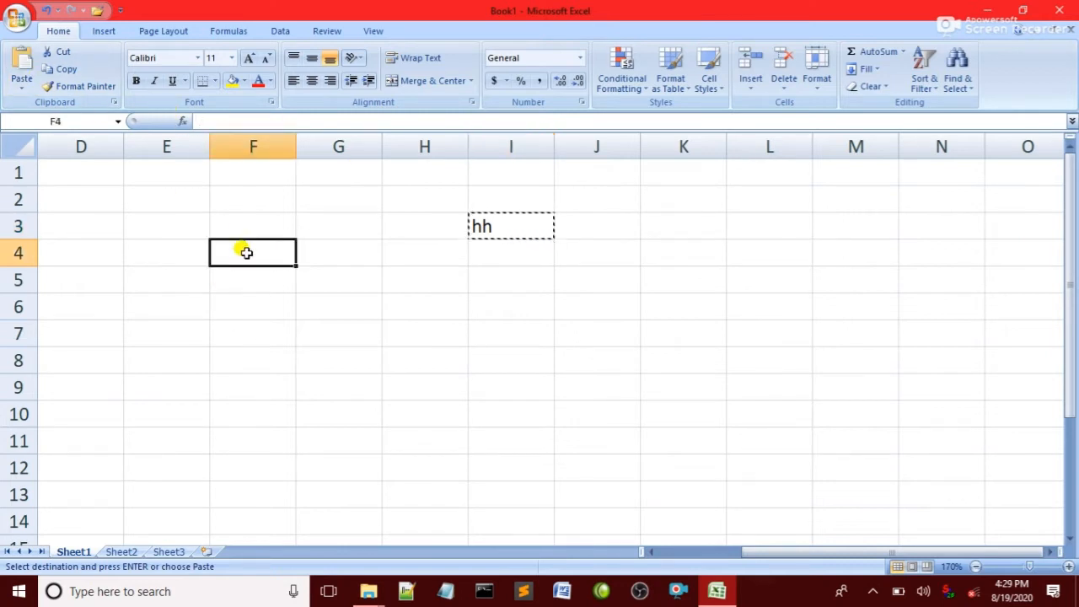
left_click(26, 59)
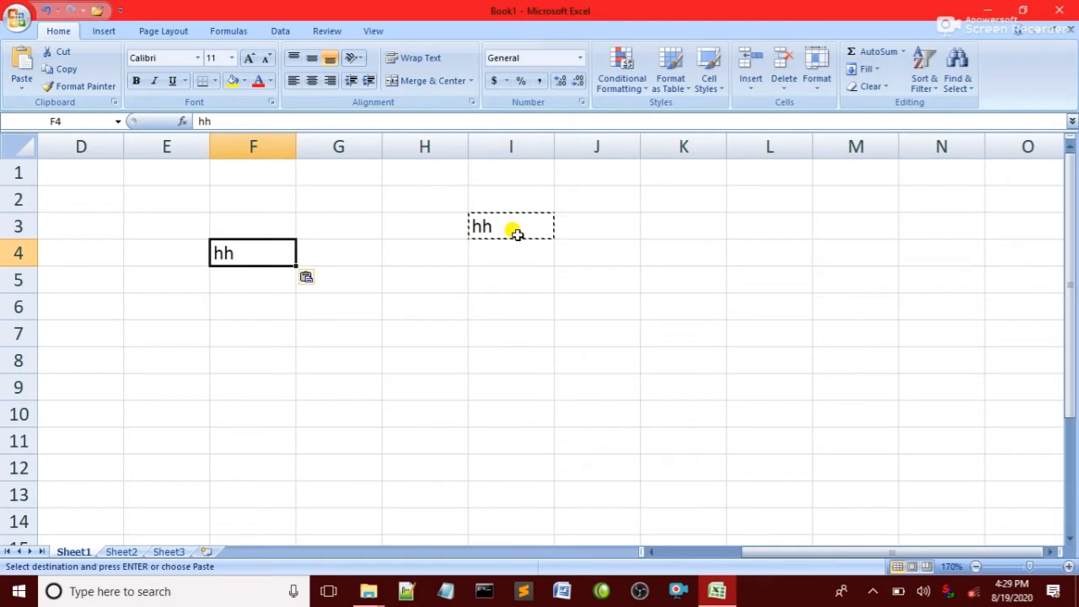
key("Escape")
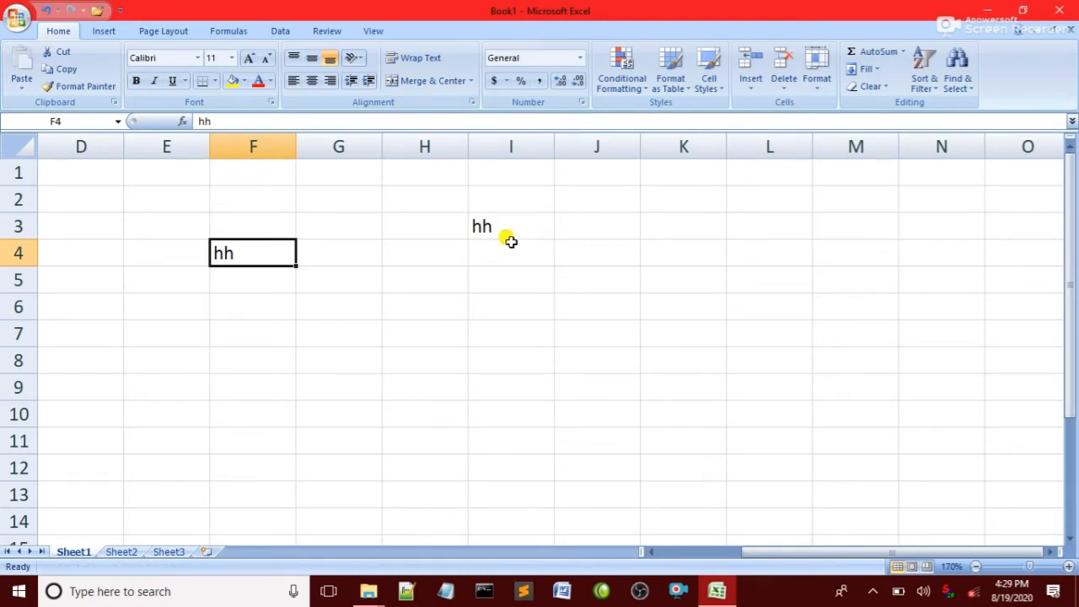
left_click(510, 224)
left_click(57, 69)
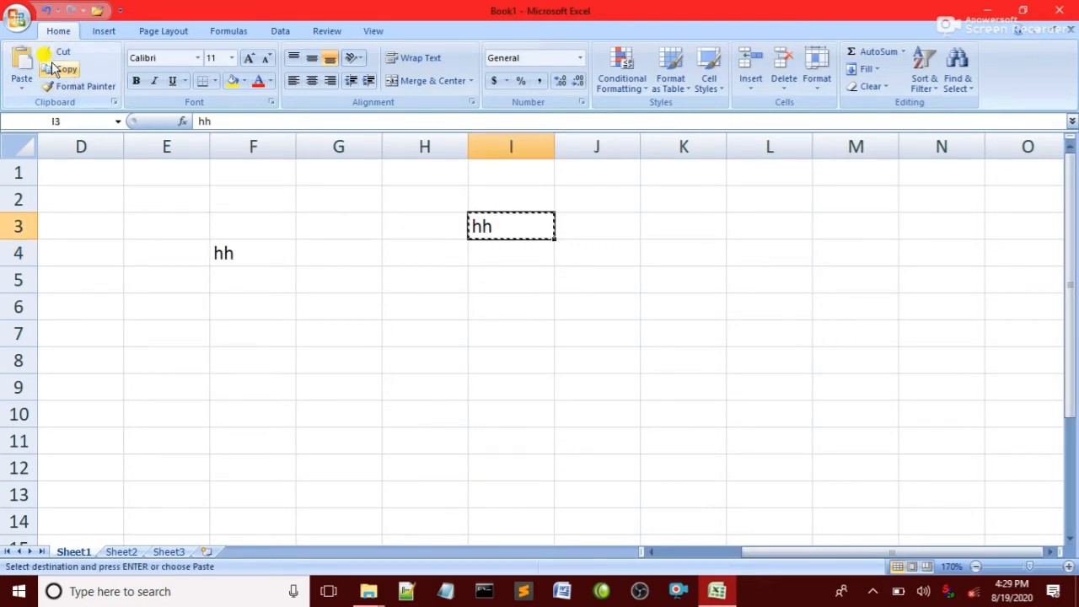
left_click(487, 278)
left_click(202, 303)
left_click(257, 364)
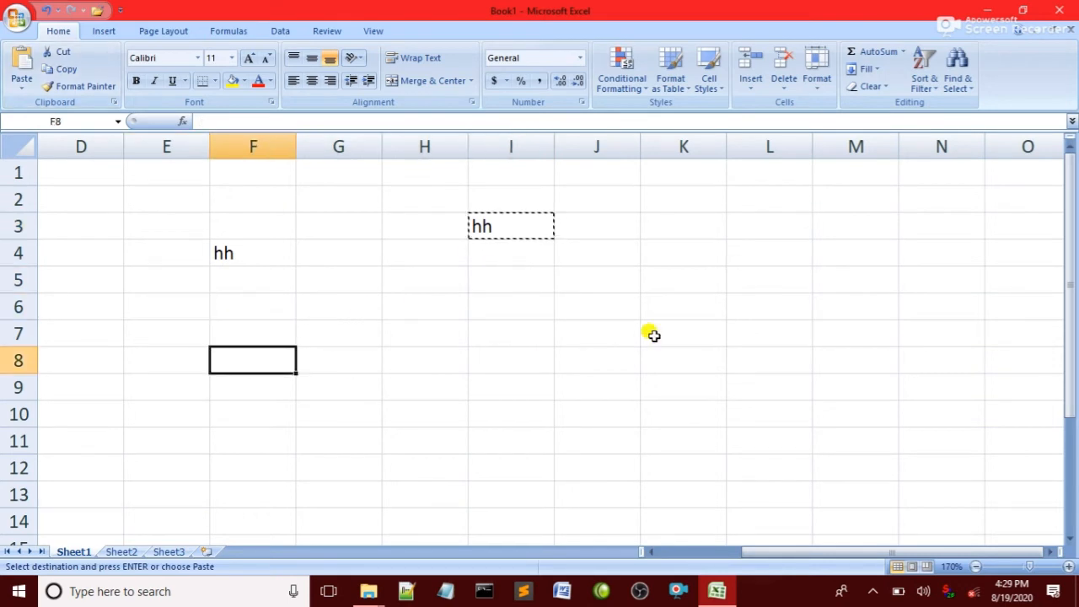
left_click(654, 335)
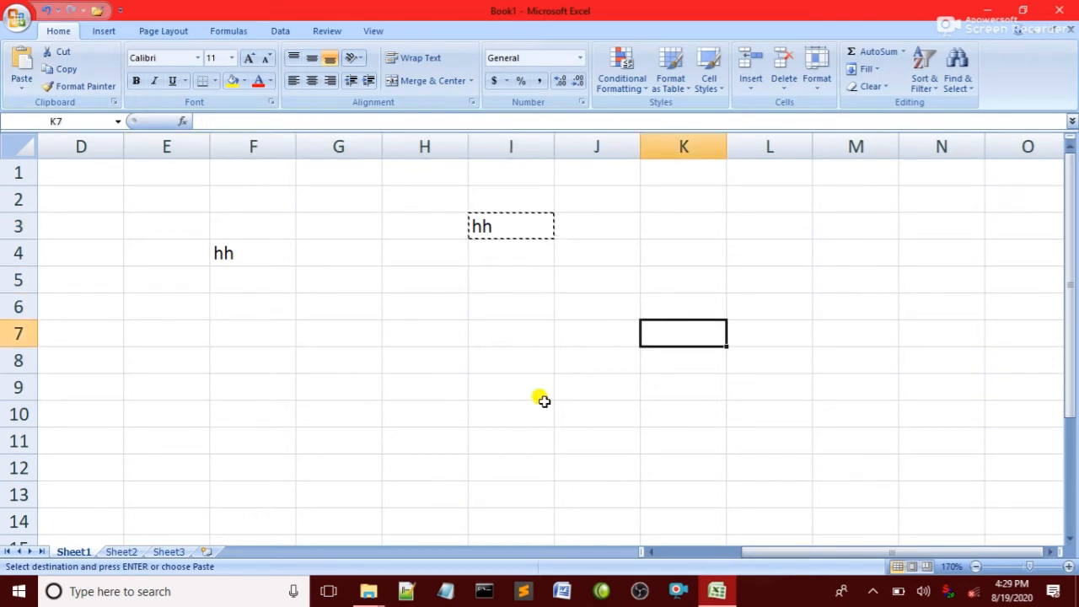
key("Escape")
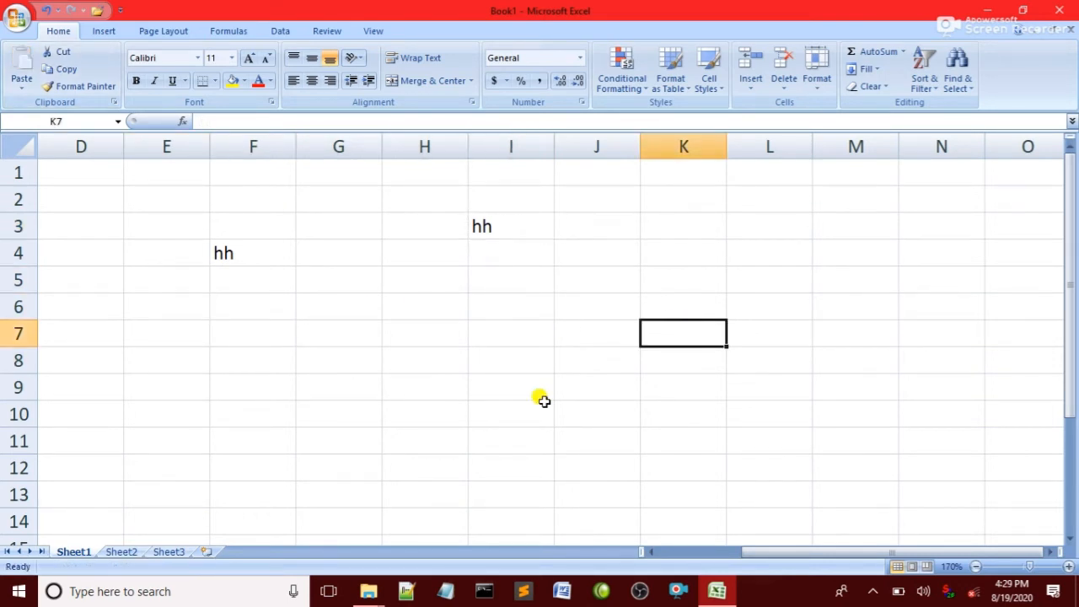
- Format cell F4 with font size 22, red text and a yellow fill
left_click(264, 248)
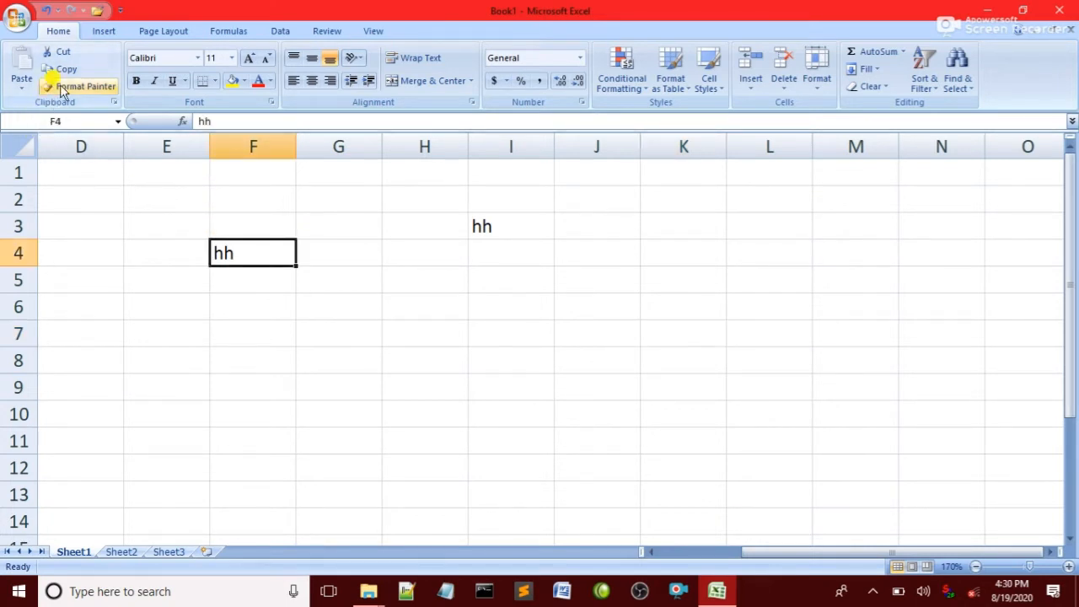
left_click(421, 226)
left_click(240, 249)
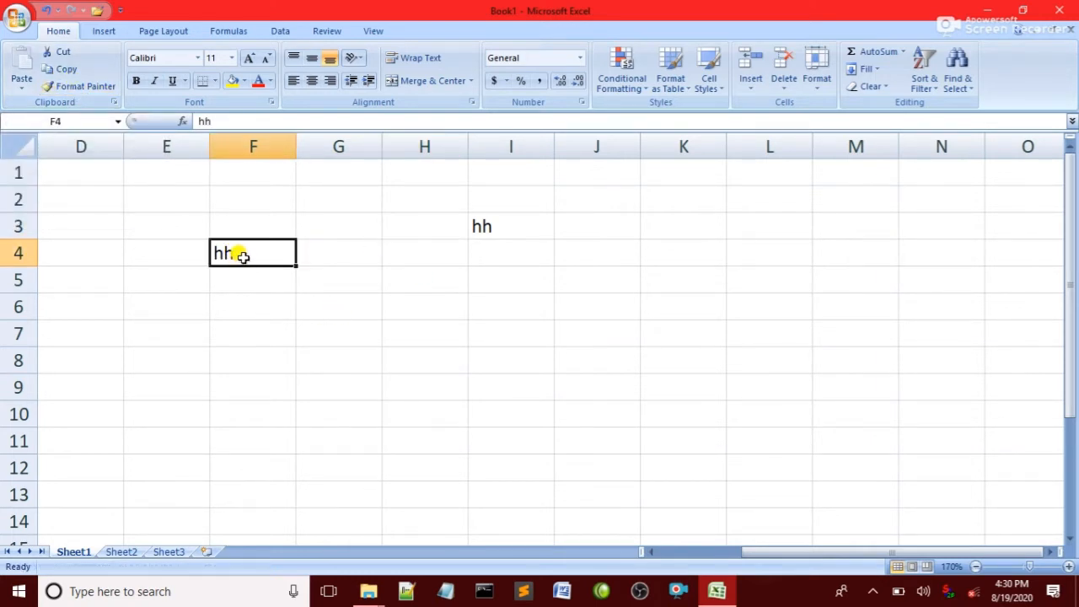
left_click(249, 57)
left_click(250, 58)
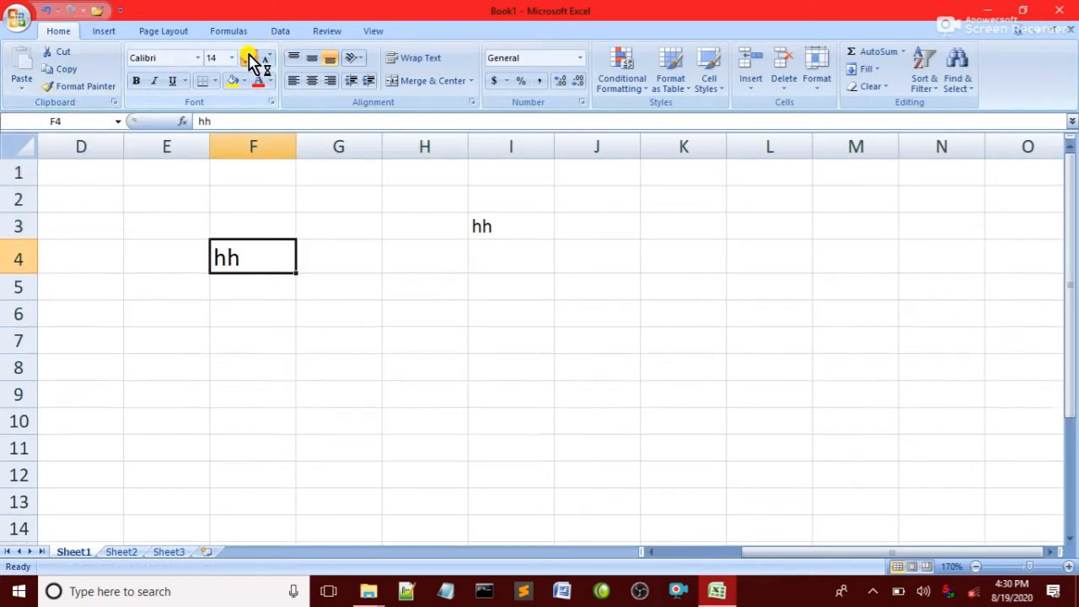
left_click(250, 57)
left_click(250, 57)
left_click(249, 57)
left_click(249, 58)
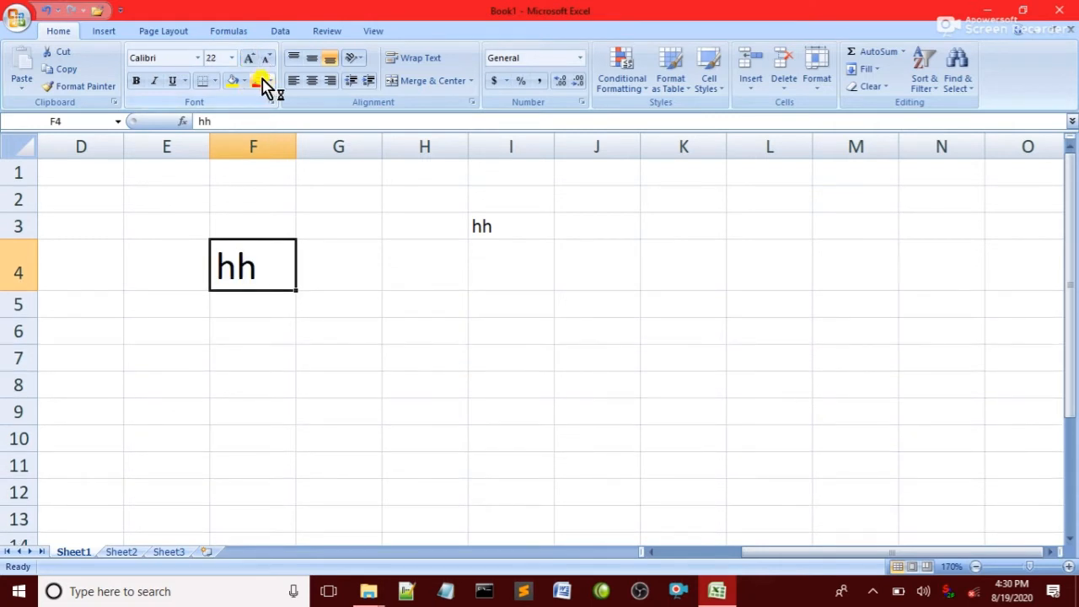
left_click(261, 82)
left_click(233, 81)
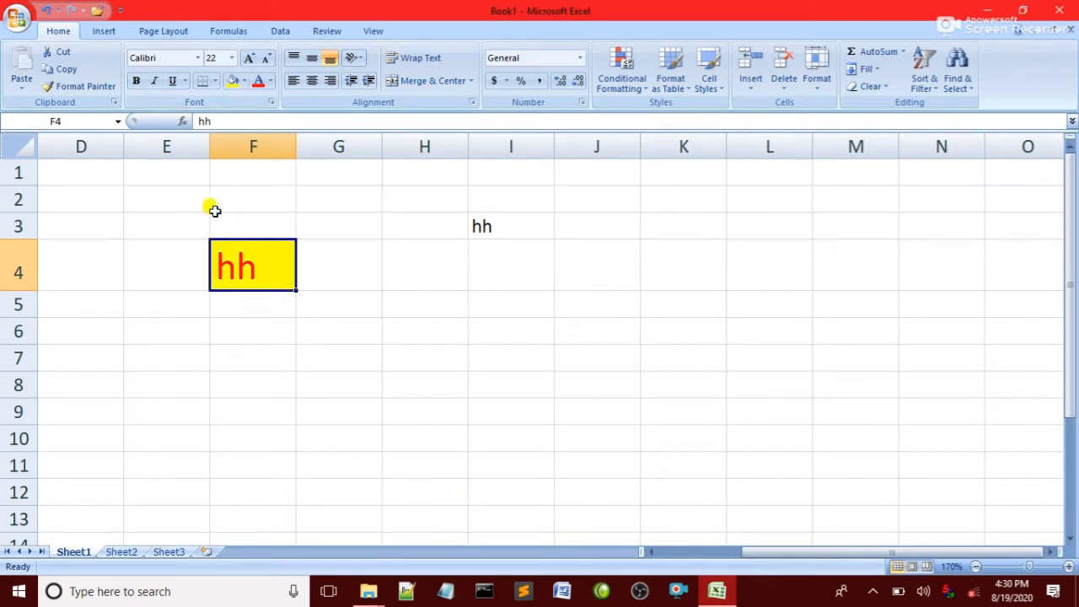
- Apply the formatting of cell F4 to cell I3 with Format Painter
left_click(85, 87)
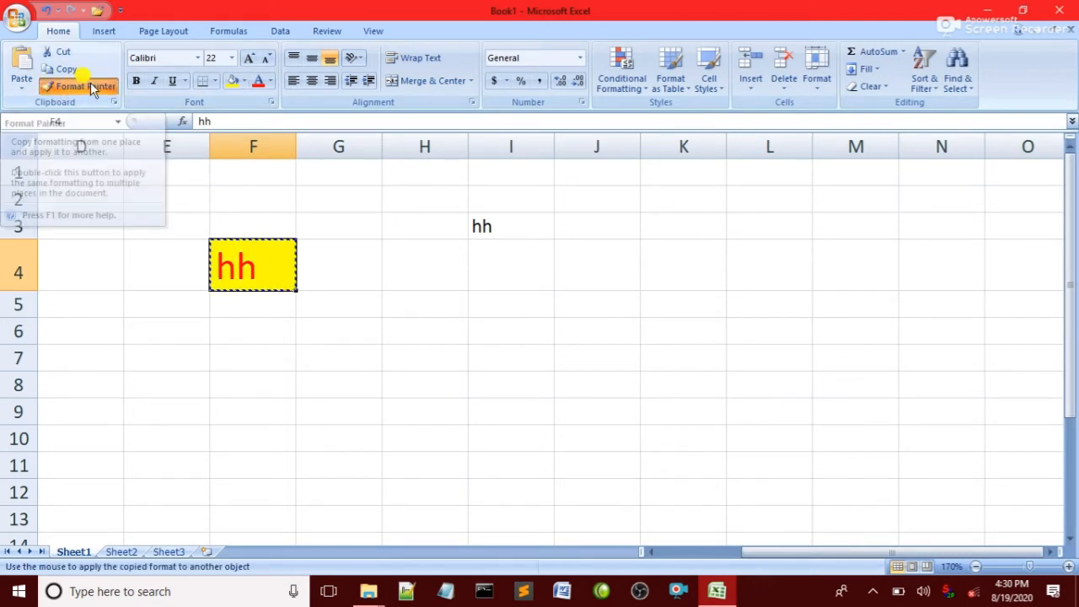
left_click(483, 228)
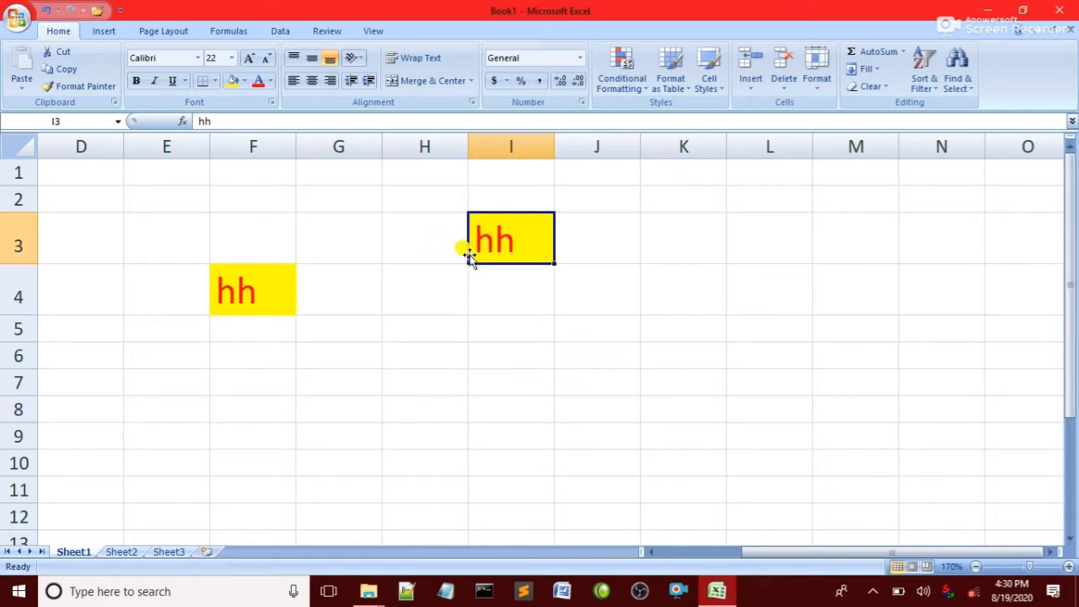
left_click(608, 352)
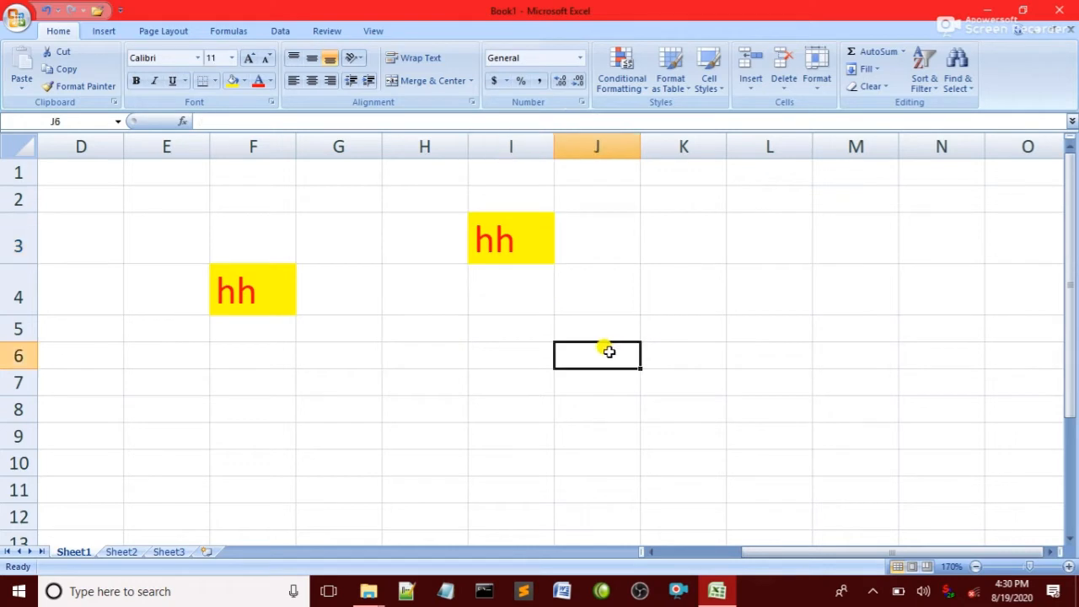
left_click(433, 354)
left_click_drag(282, 359, 324, 379)
left_click_drag(581, 428, 614, 415)
left_click(426, 324)
left_click(235, 304)
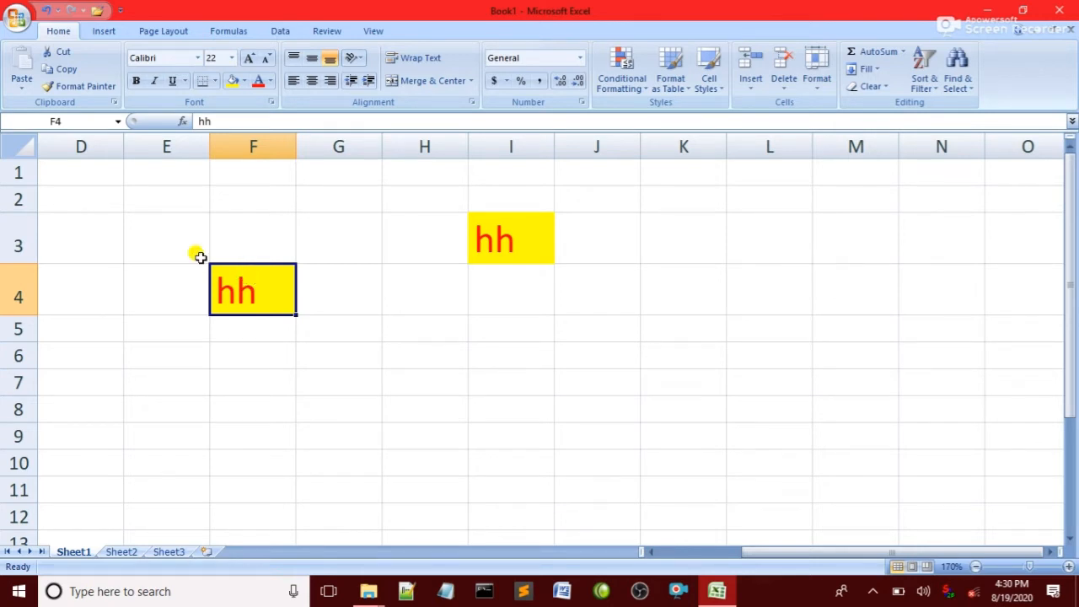
- Apply cell F4's formatting repeatedly with Format Painter to H4, K4, M7, K7, I7, F7, D7, H7, H6, I5, K6, M5, M4, L3, J3, N2 and N4
left_click(94, 87)
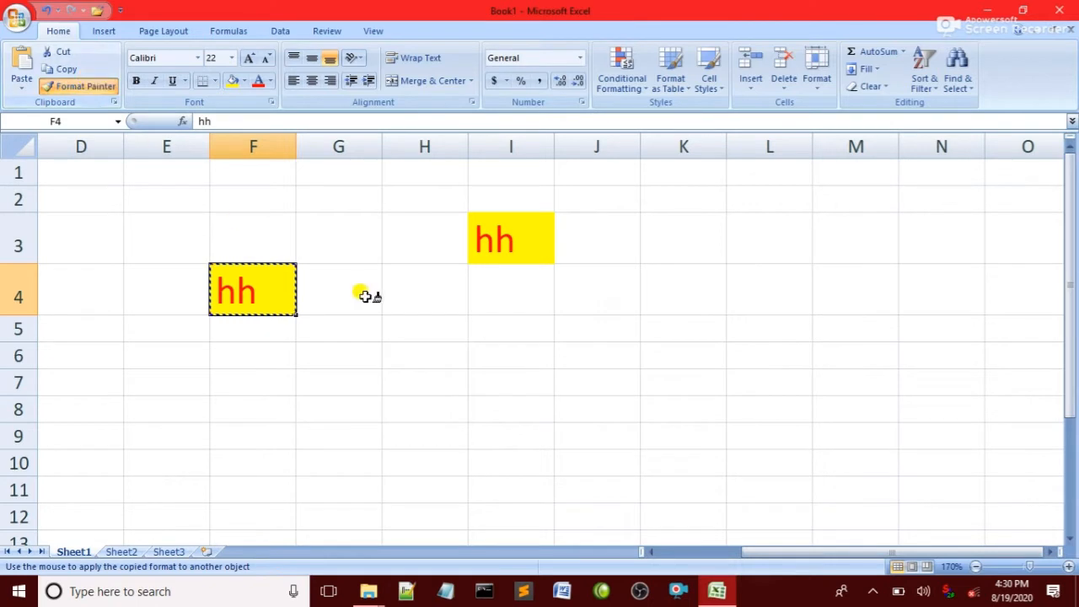
left_click(422, 287)
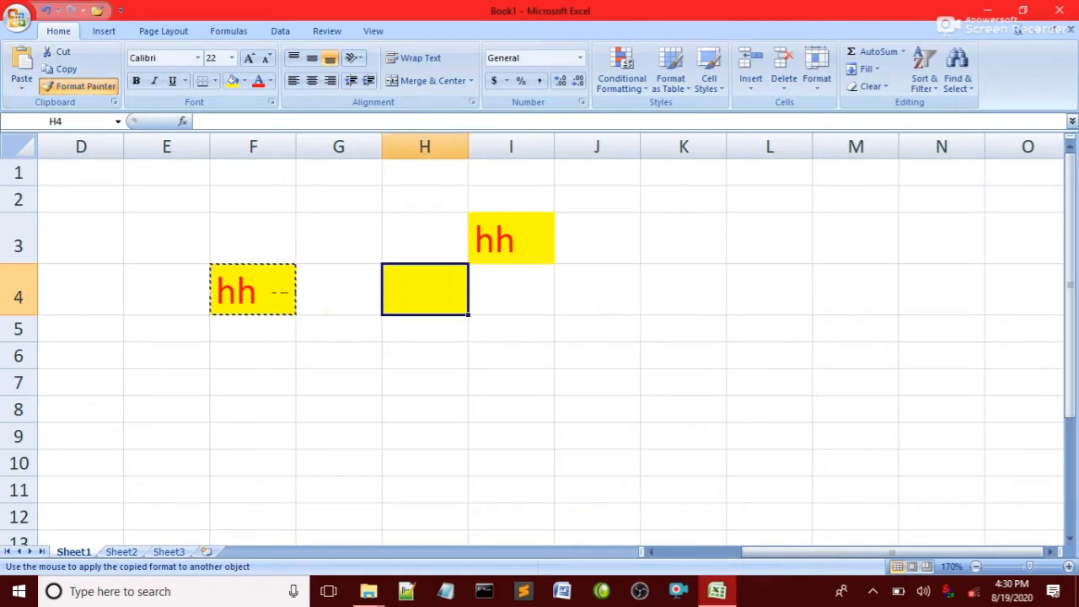
left_click(670, 308)
left_click(831, 374)
left_click(684, 394)
left_click(477, 385)
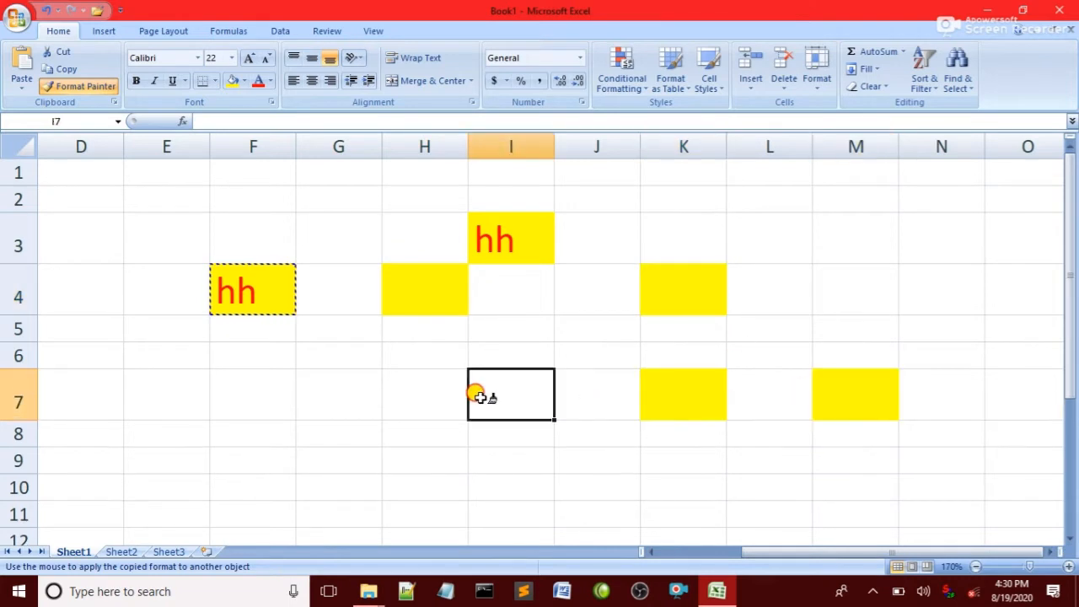
left_click(253, 394)
left_click(115, 401)
left_click(253, 392)
left_click(413, 375)
left_click(425, 355)
left_click(514, 329)
left_click(683, 392)
left_click(851, 342)
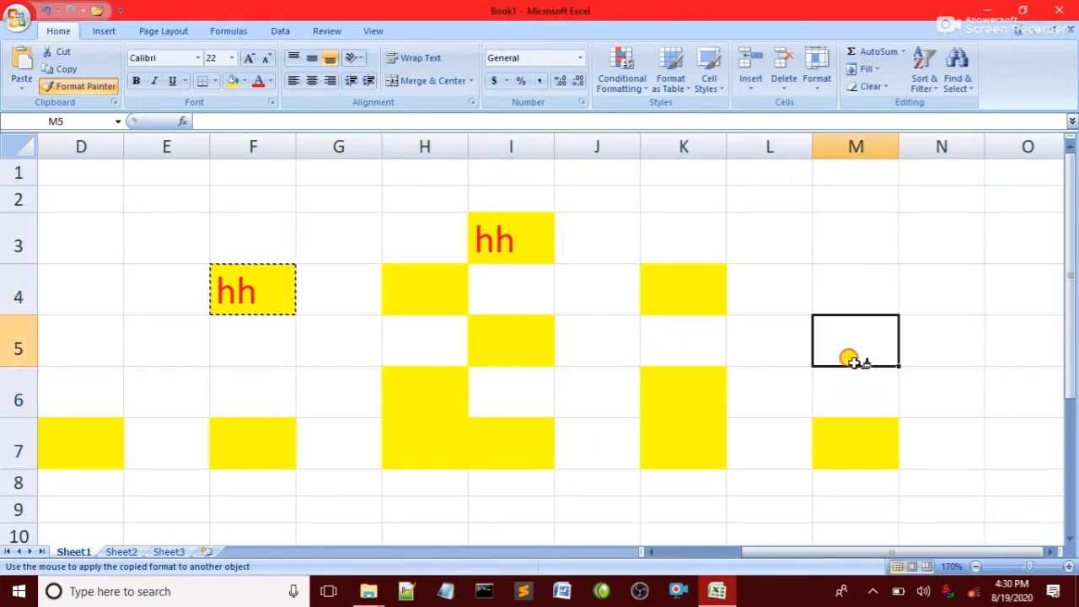
left_click(856, 289)
left_click(767, 257)
left_click(595, 255)
left_click(934, 192)
left_click(918, 310)
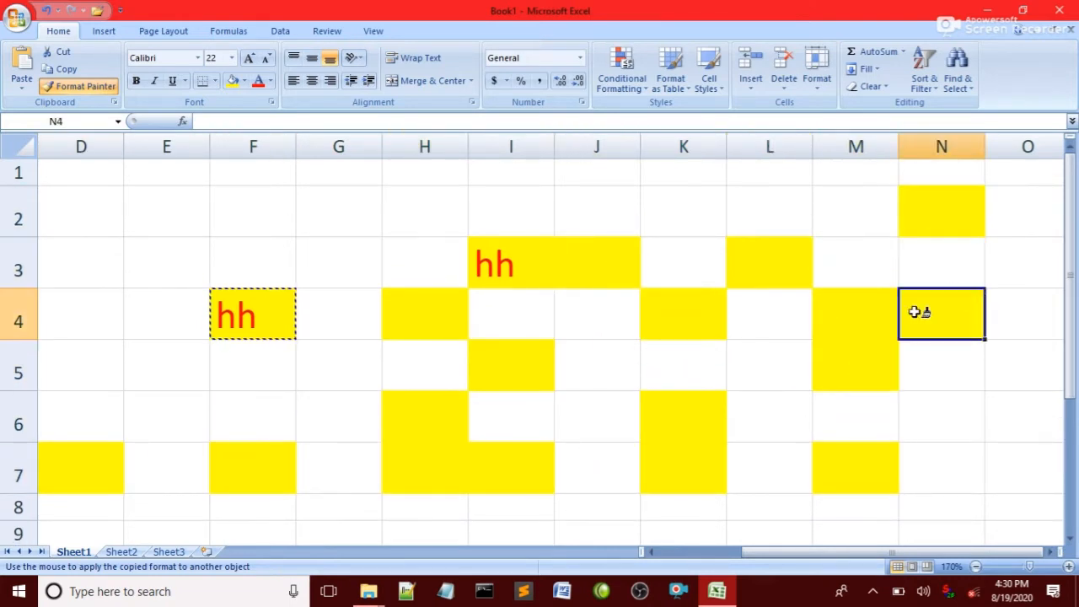
left_click(75, 86)
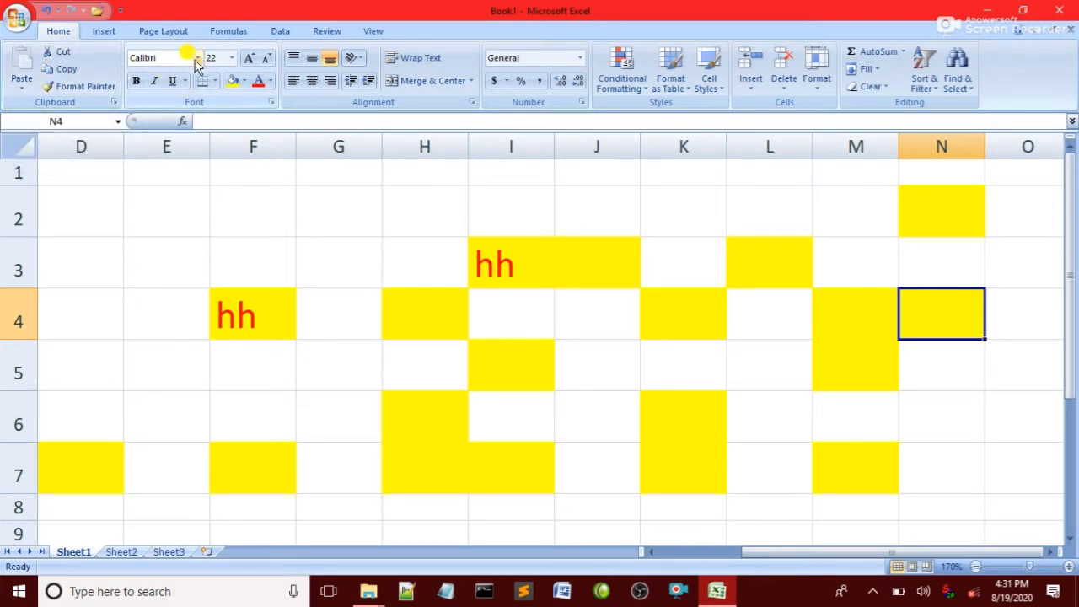
- Change the font of the text in cell F4 to Algerian
left_click(332, 253)
left_click(246, 308)
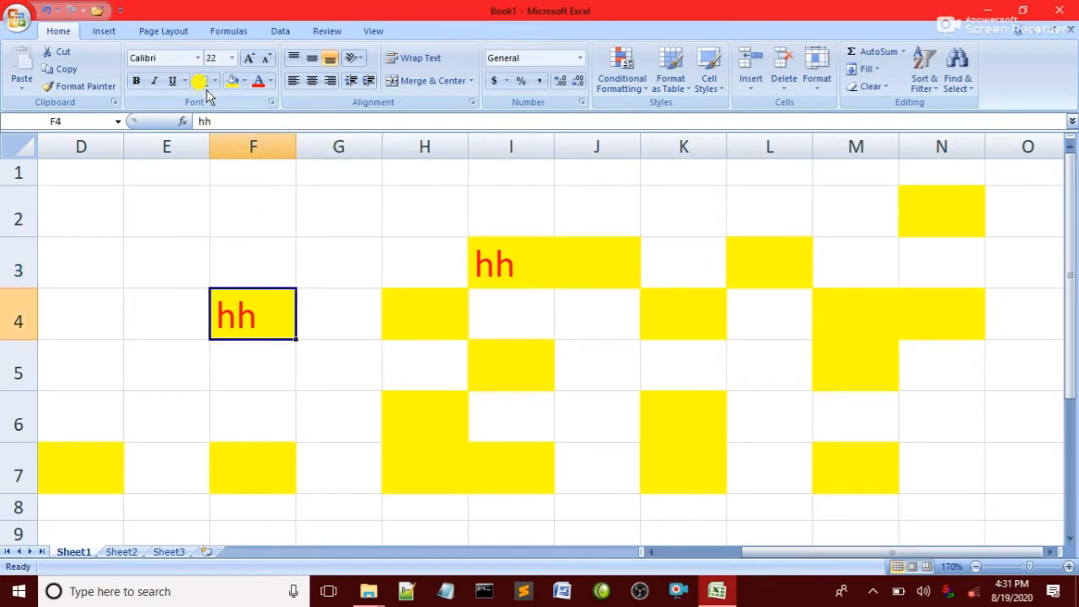
left_click(199, 59)
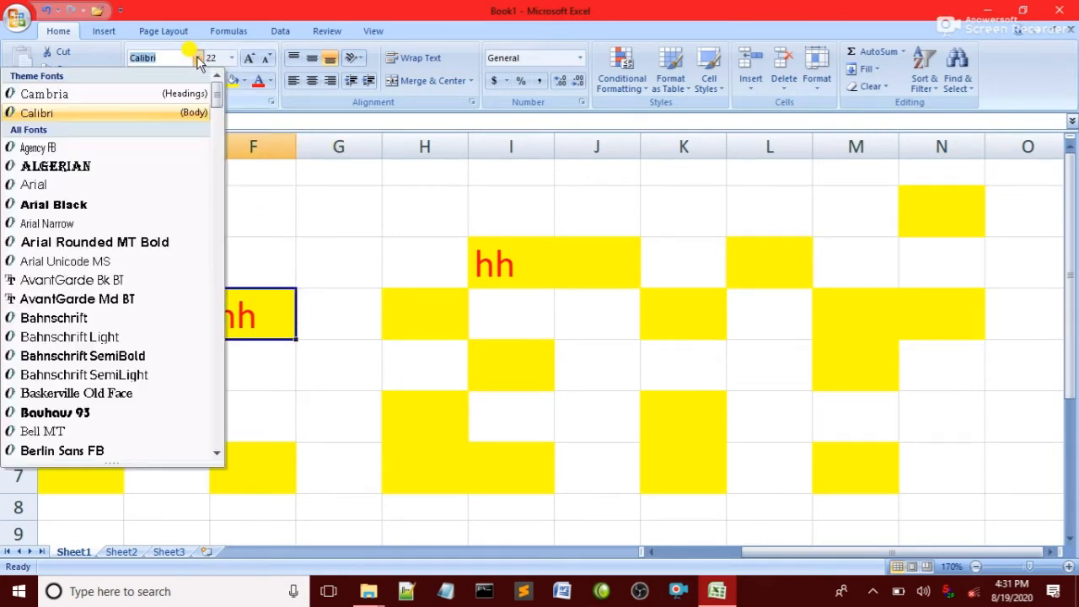
left_click(87, 167)
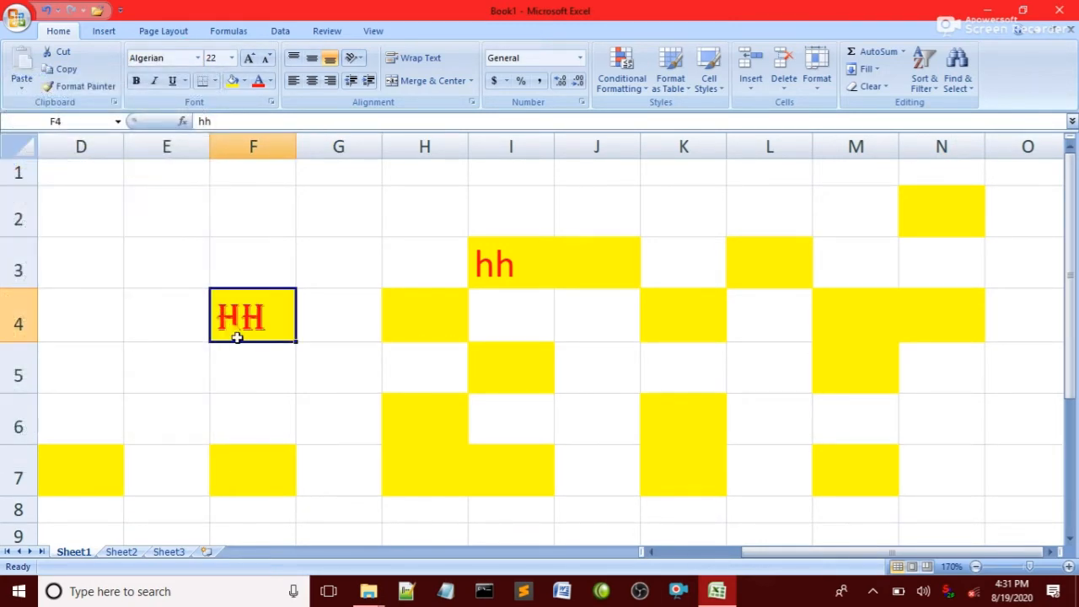
- Set the font size of cell F4 to 48 and enlarge it one increment to 72
left_click(230, 58)
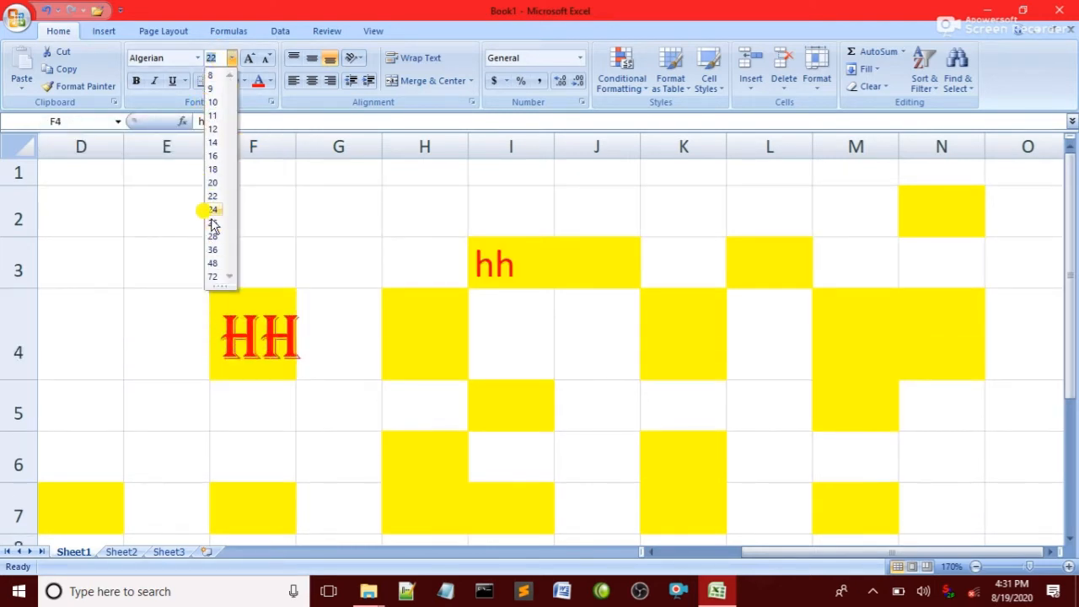
left_click(213, 264)
left_click(249, 58)
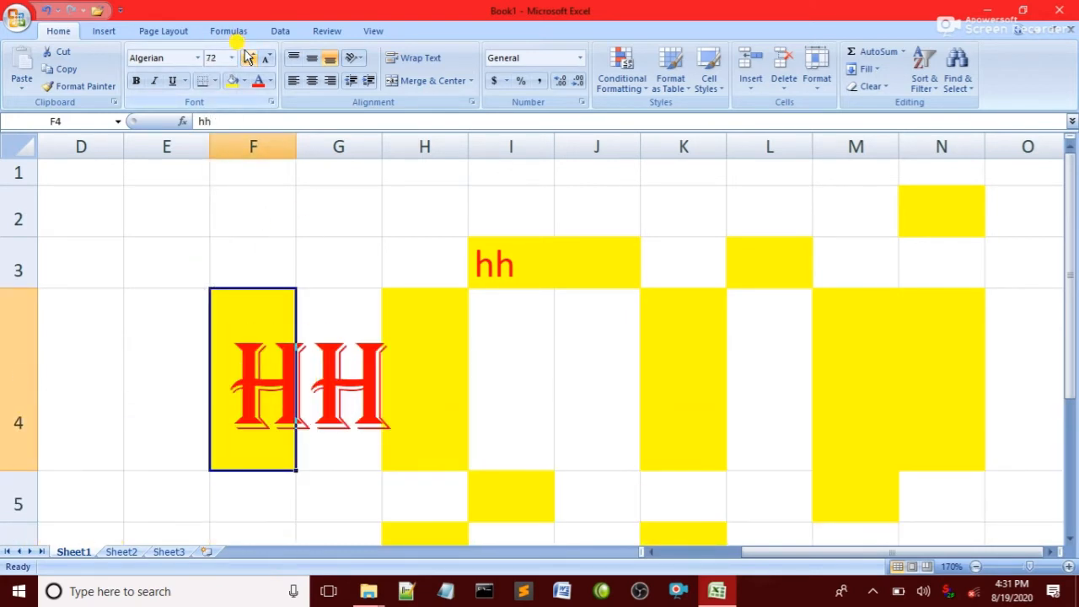
- Shrink the text in cell F4 increment by increment past size 20, and grow it back to font size 24
left_click(266, 57)
left_click(266, 57)
left_click(266, 57)
left_click(266, 57)
left_click(265, 58)
left_click(269, 57)
left_click(269, 58)
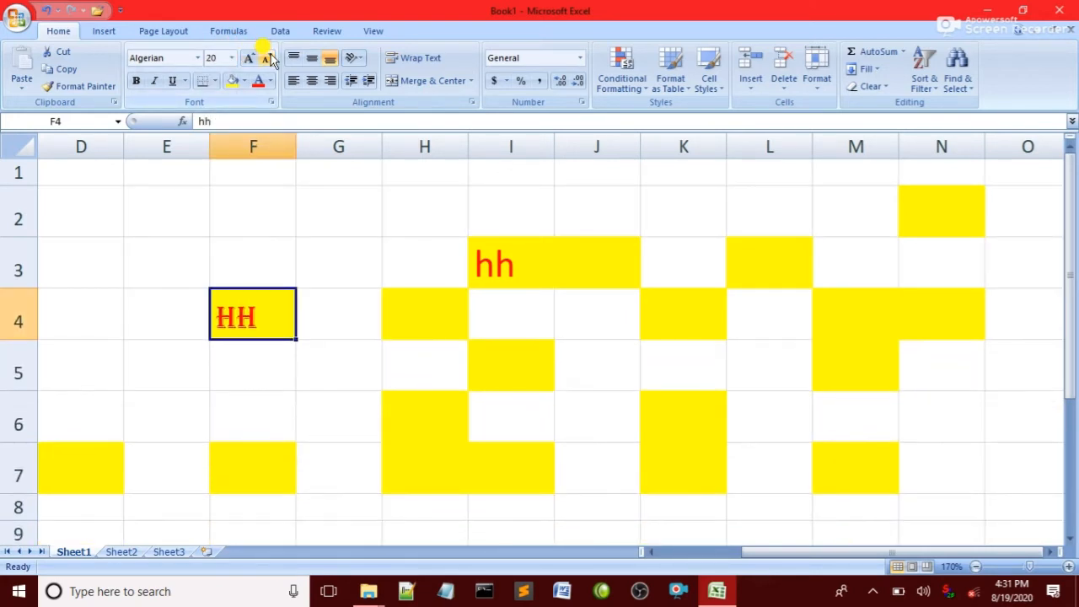
left_click(269, 57)
left_click(250, 58)
left_click(250, 58)
left_click(250, 59)
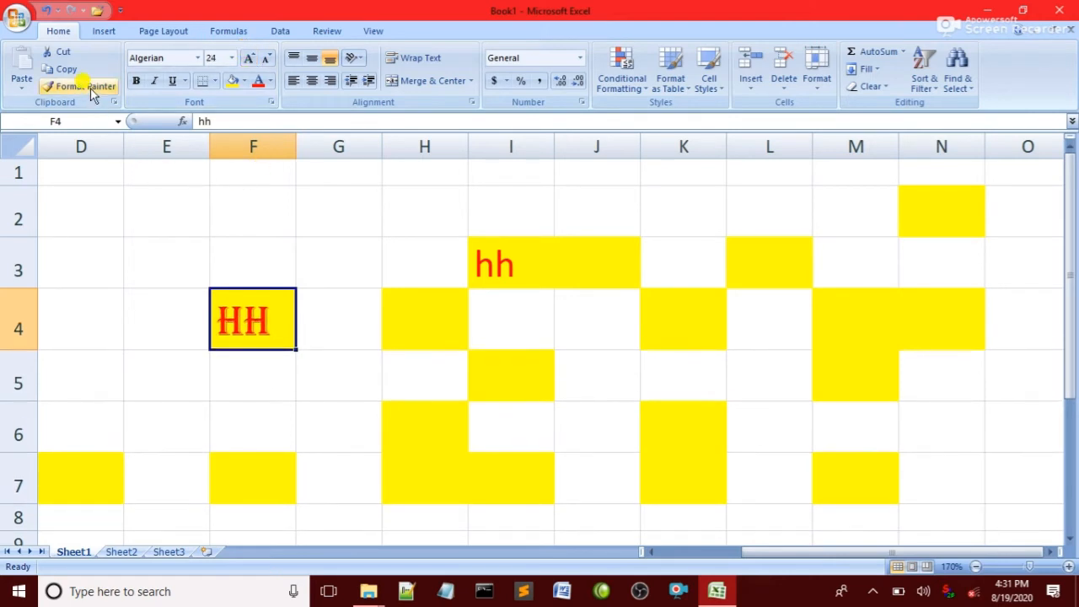
- Make the text in cell F4 bold, italic and underlined
left_click(141, 83)
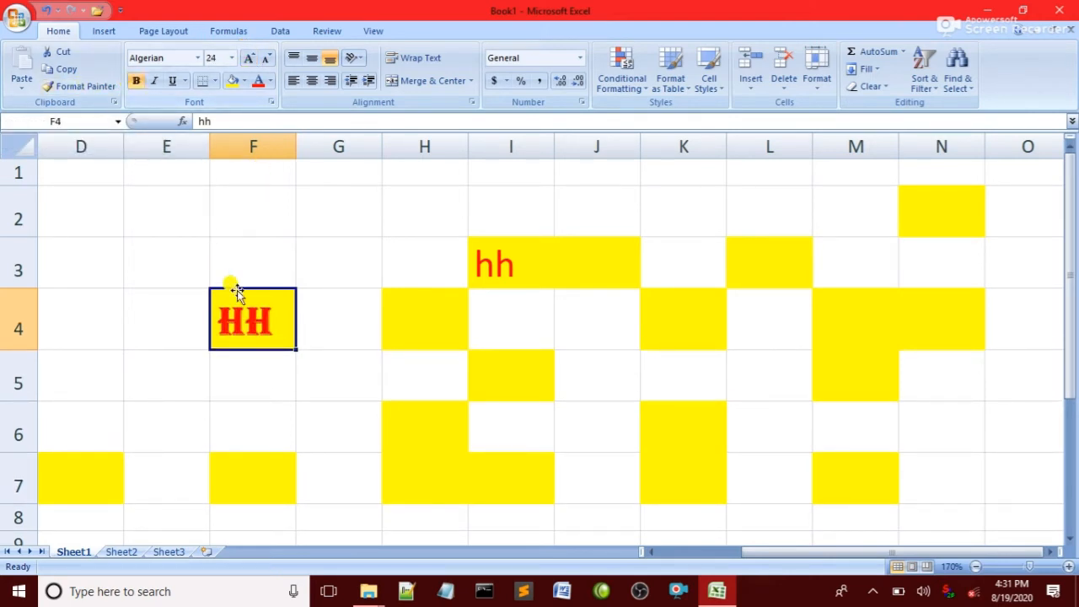
left_click(156, 82)
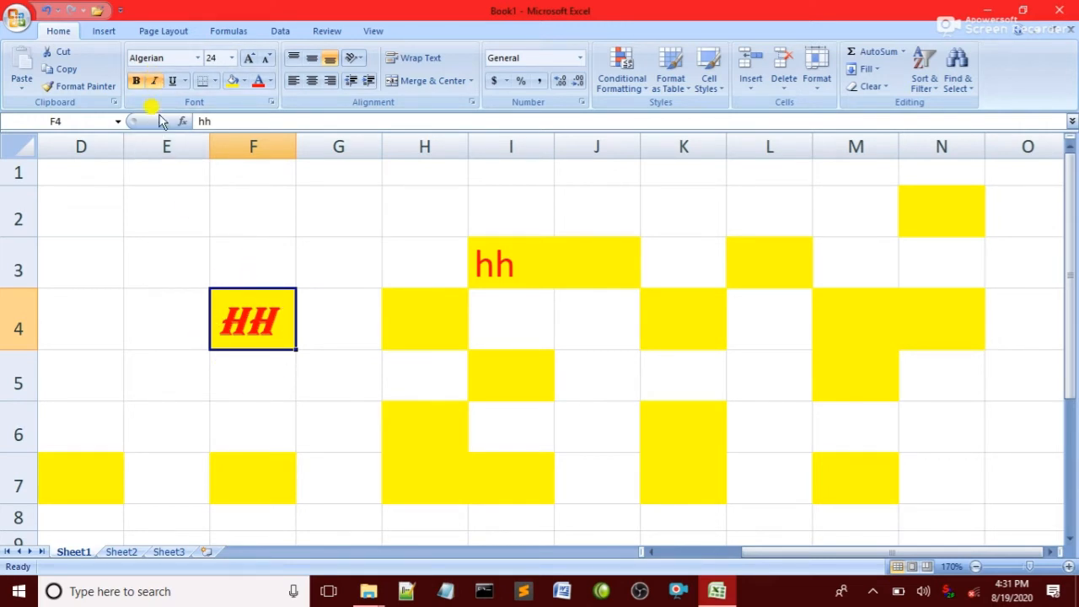
left_click(172, 80)
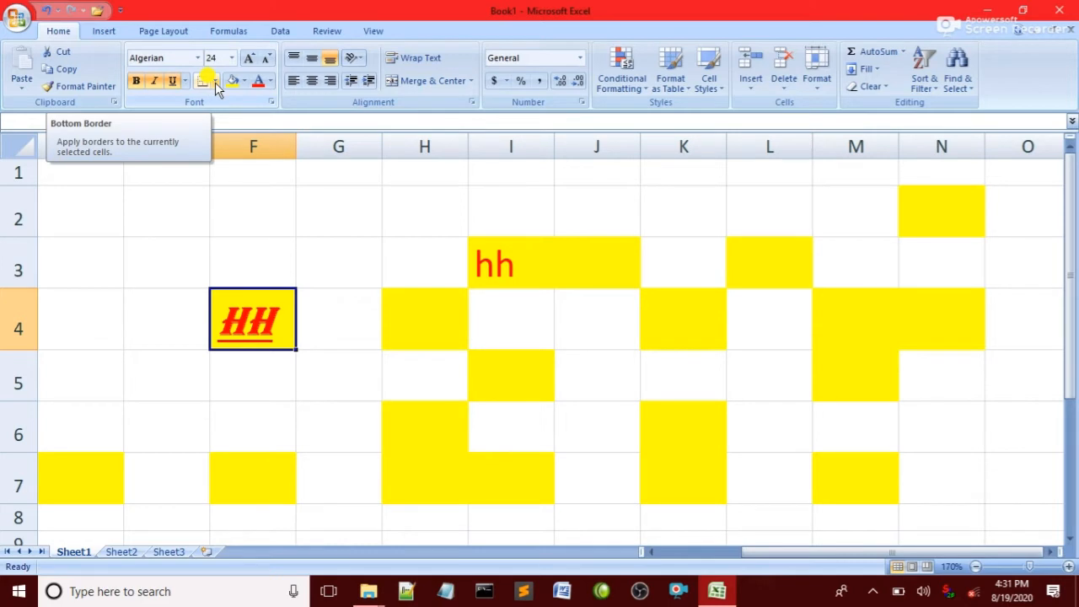
left_click(275, 241)
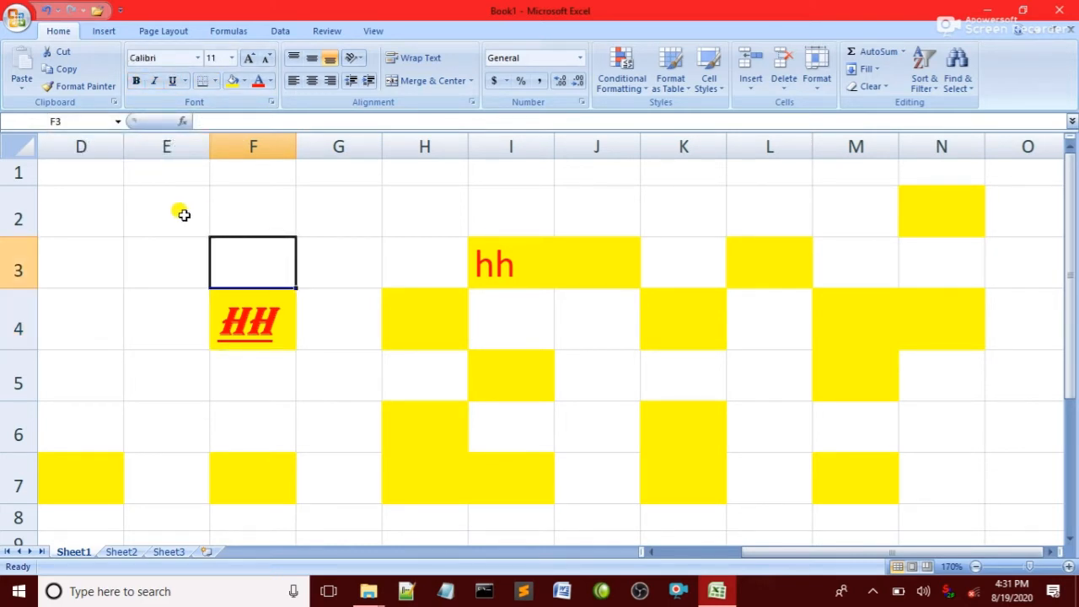
left_click(374, 196)
left_click(185, 213)
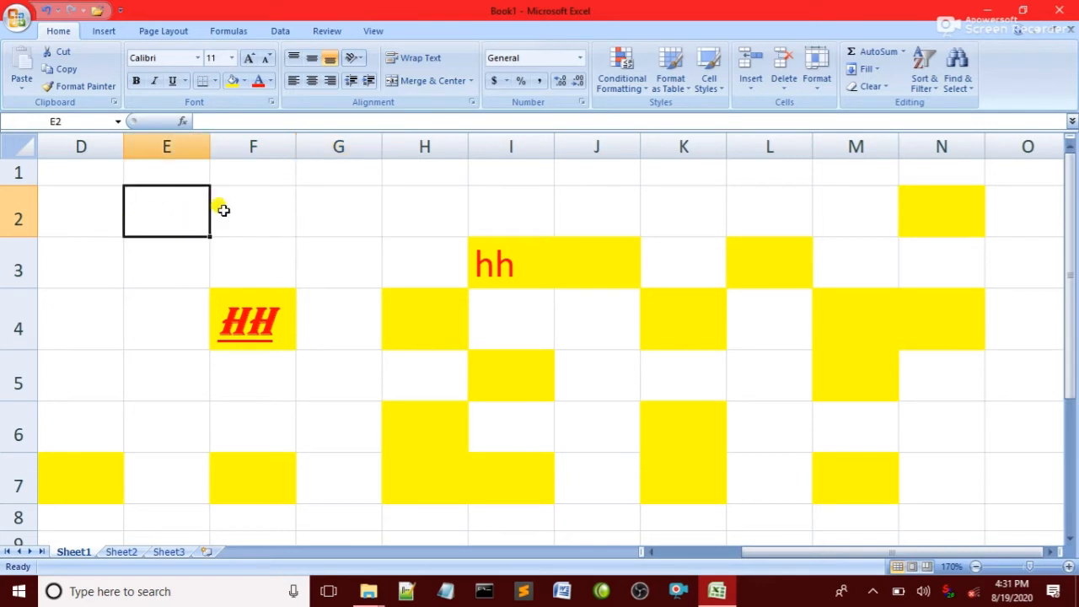
left_click(263, 209)
left_click(152, 206)
left_click(113, 208)
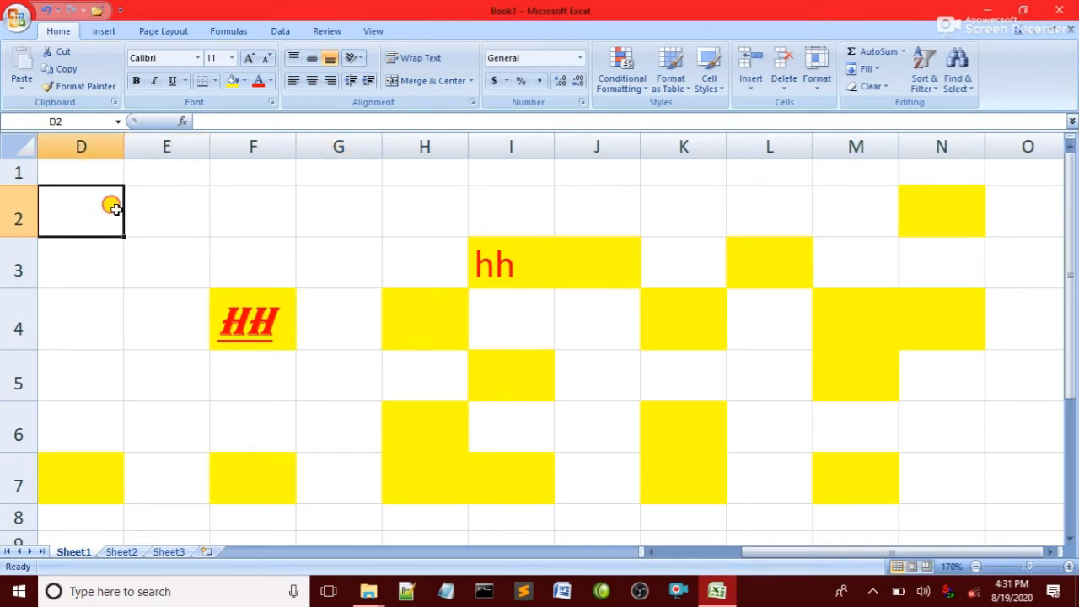
left_click_drag(113, 207, 433, 313)
left_click(207, 212)
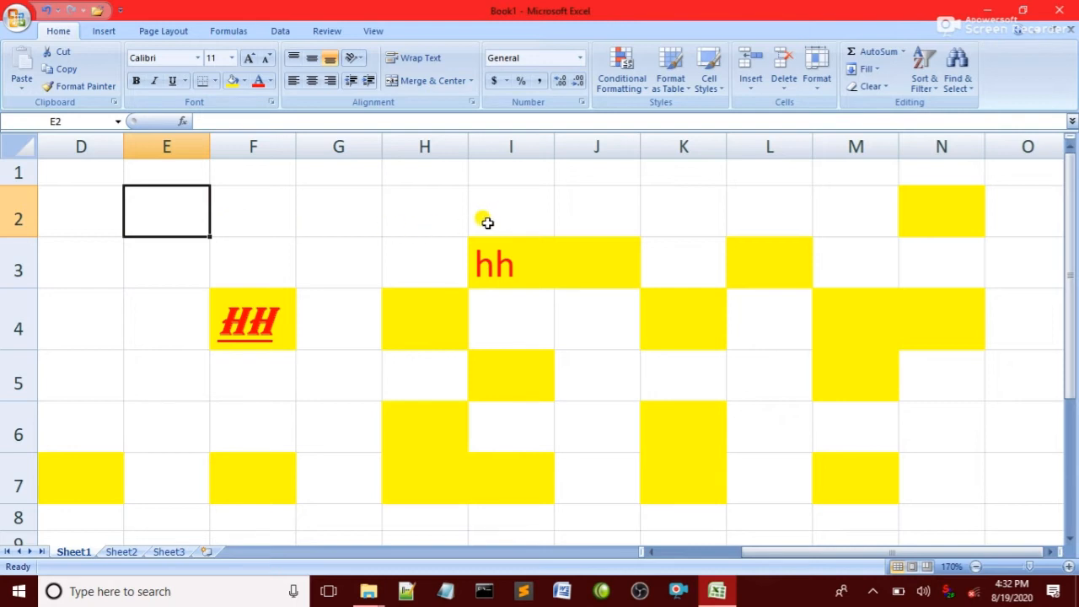
- Enter the sample text "dififg" in cell E2 and "fkijf" in cell F2
left_click(255, 207)
left_click(158, 215)
type("dififg")
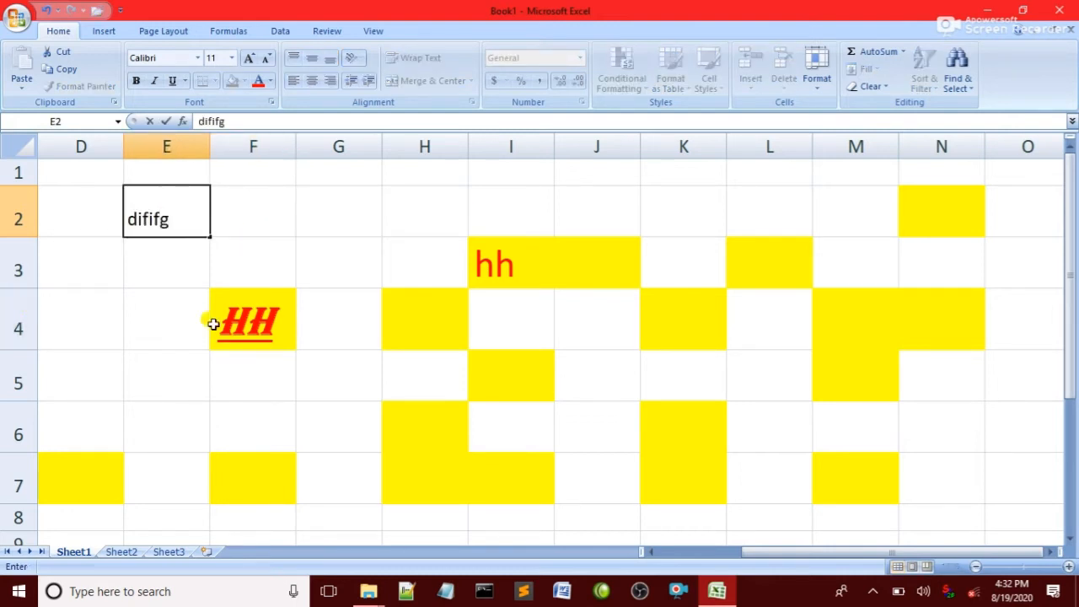
left_click(253, 216)
type("fkijf")
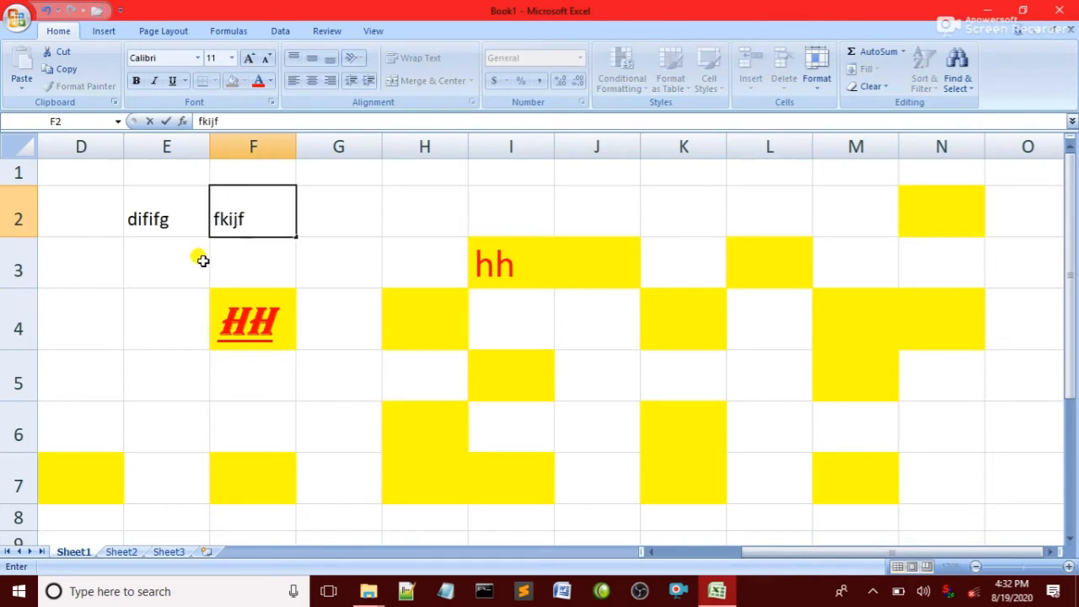
left_click(180, 199)
left_click(257, 202)
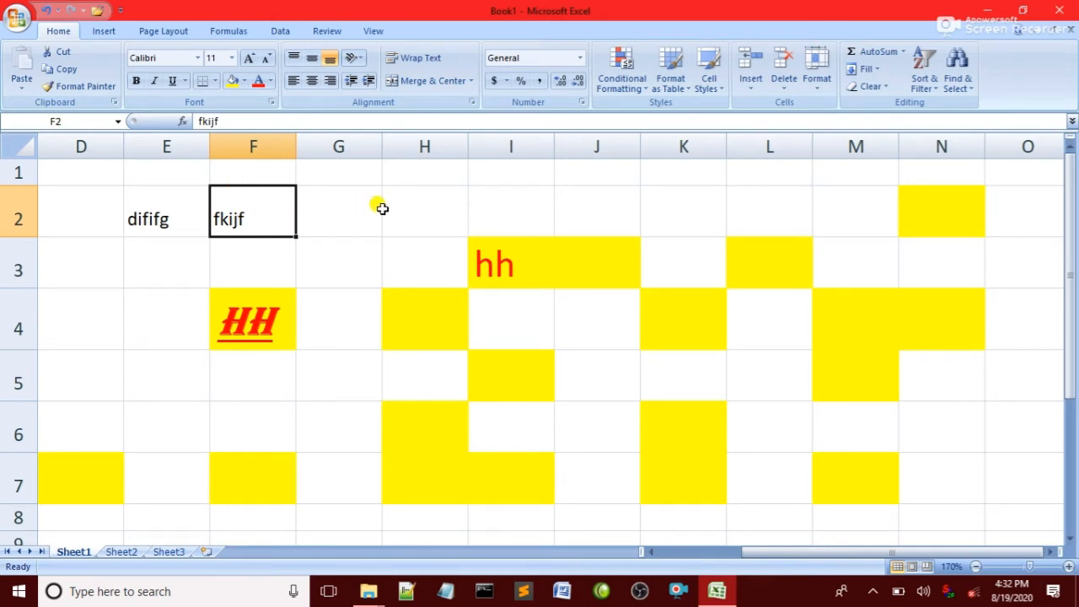
- Open the print preview, zoom in on the page to check whether the cells print with borders, and close the preview
key("ctrl+F2")
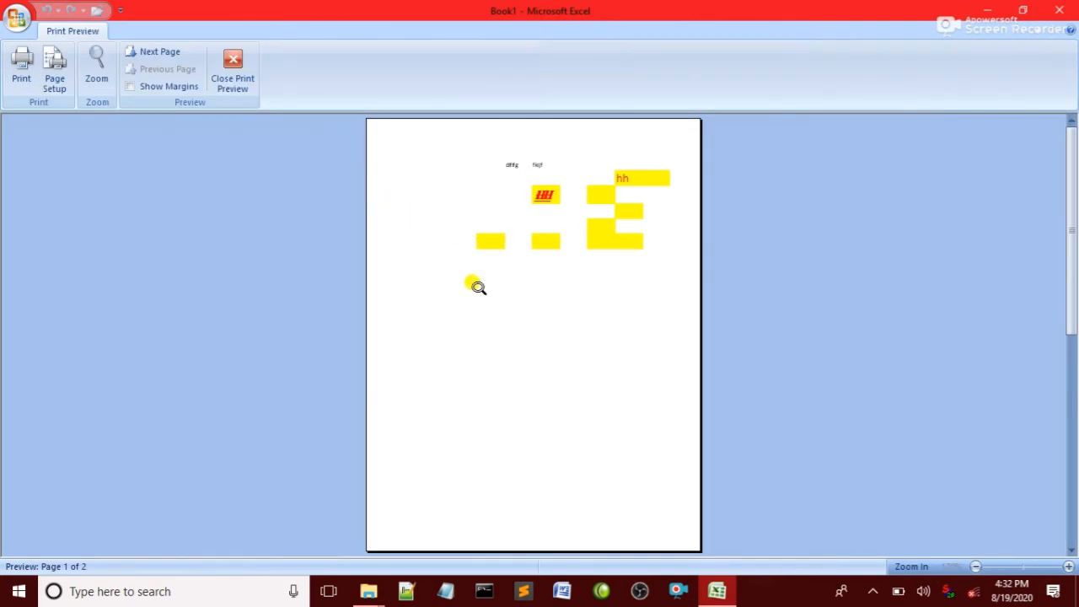
left_click(503, 294)
scroll(522, 253, "up", 3)
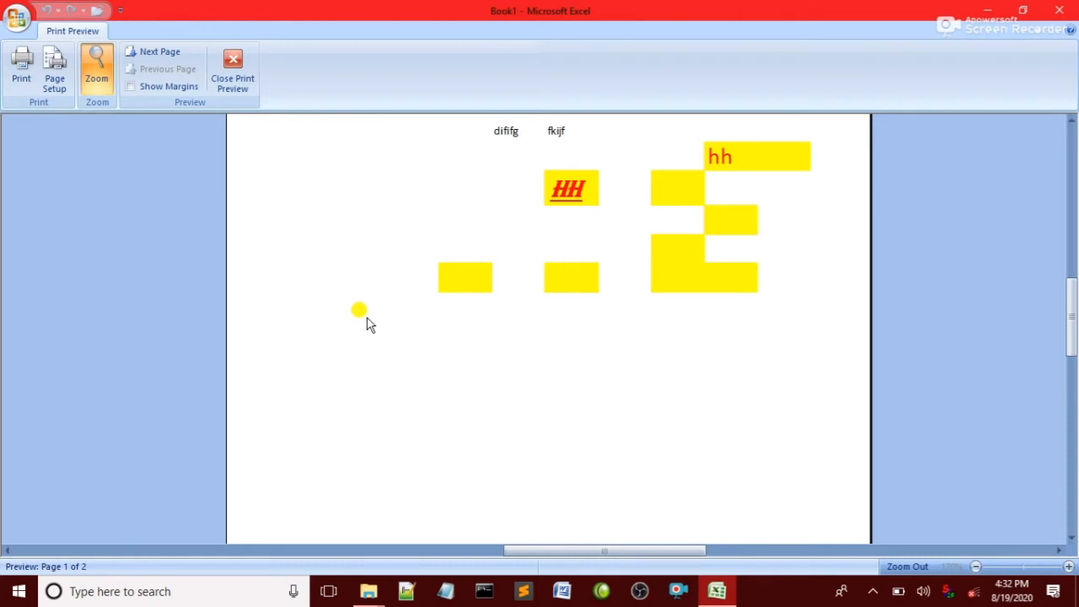
left_click(607, 143)
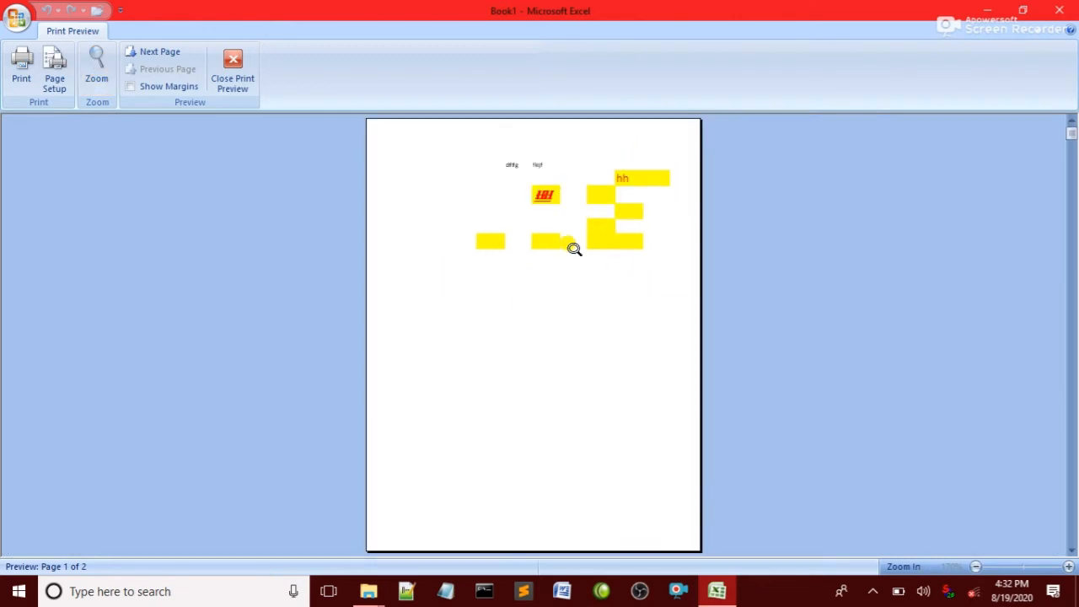
left_click(580, 333)
scroll(527, 219, "up", 5)
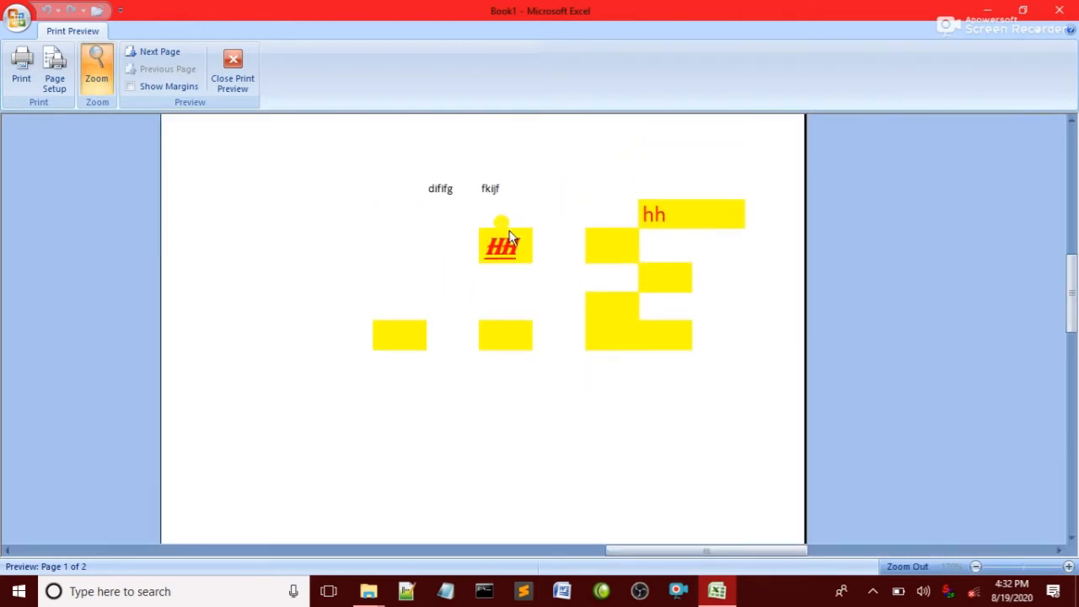
scroll(509, 245, "down", 2)
left_click(508, 262)
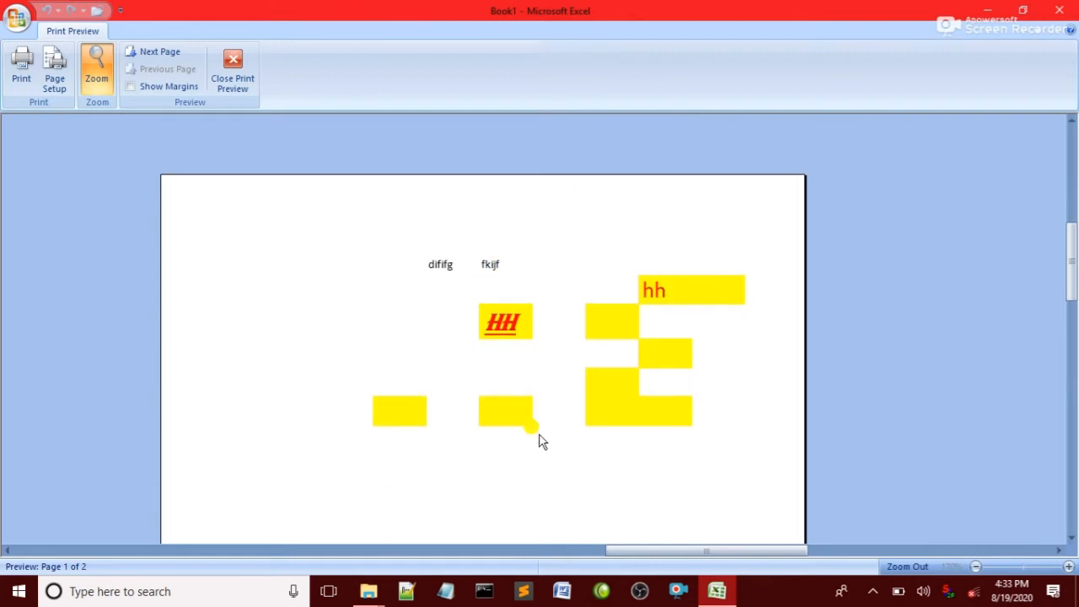
key("Escape")
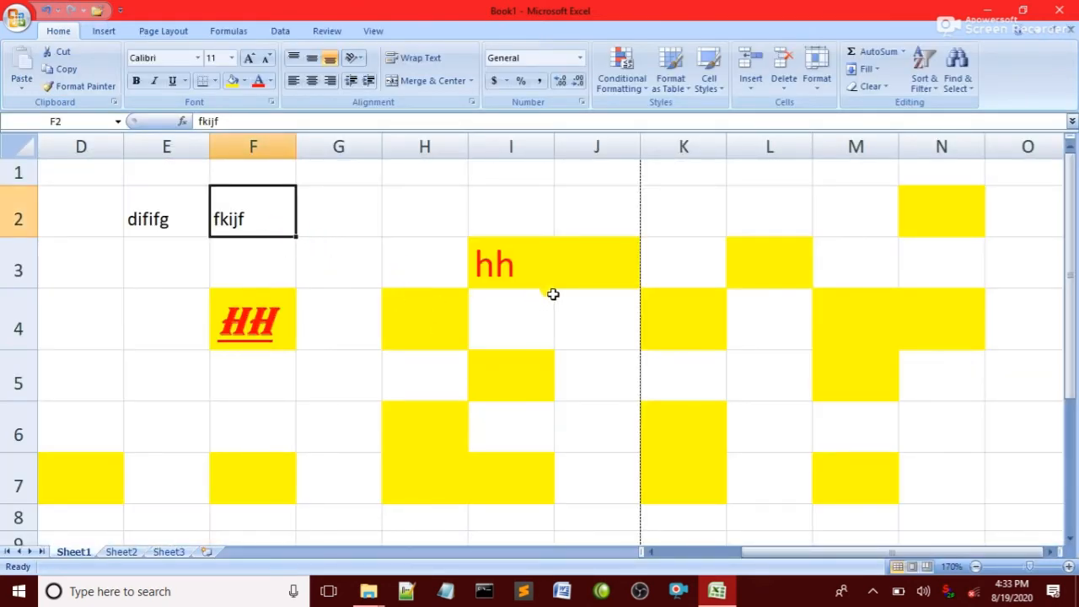
left_click(413, 229)
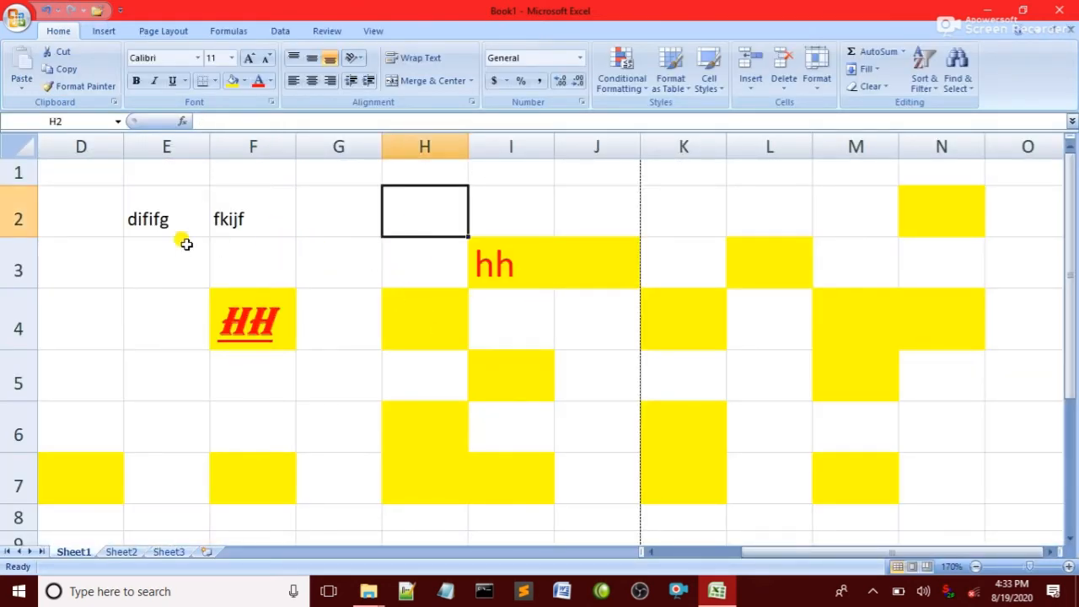
left_click(213, 80)
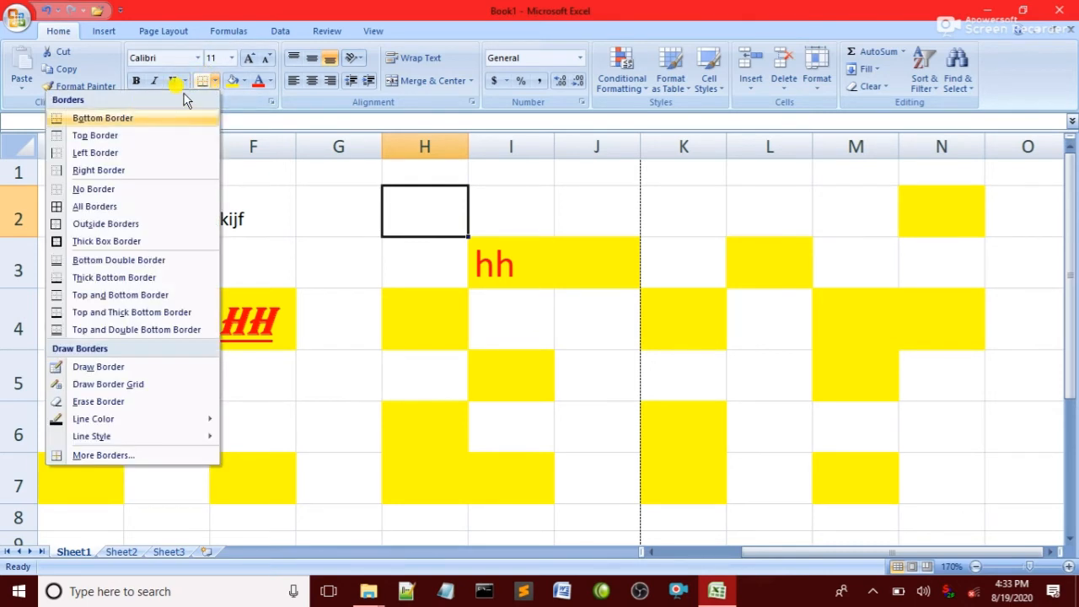
left_click(295, 258)
- Apply a bottom border and All Borders to the range from D2 to O8
left_click_drag(103, 209, 1014, 511)
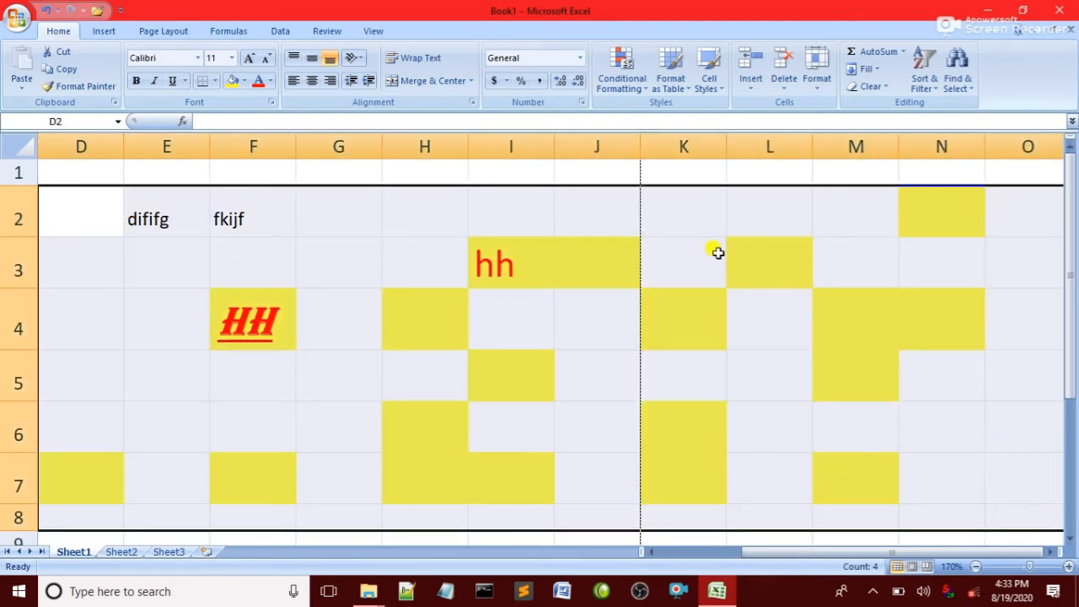
left_click(203, 81)
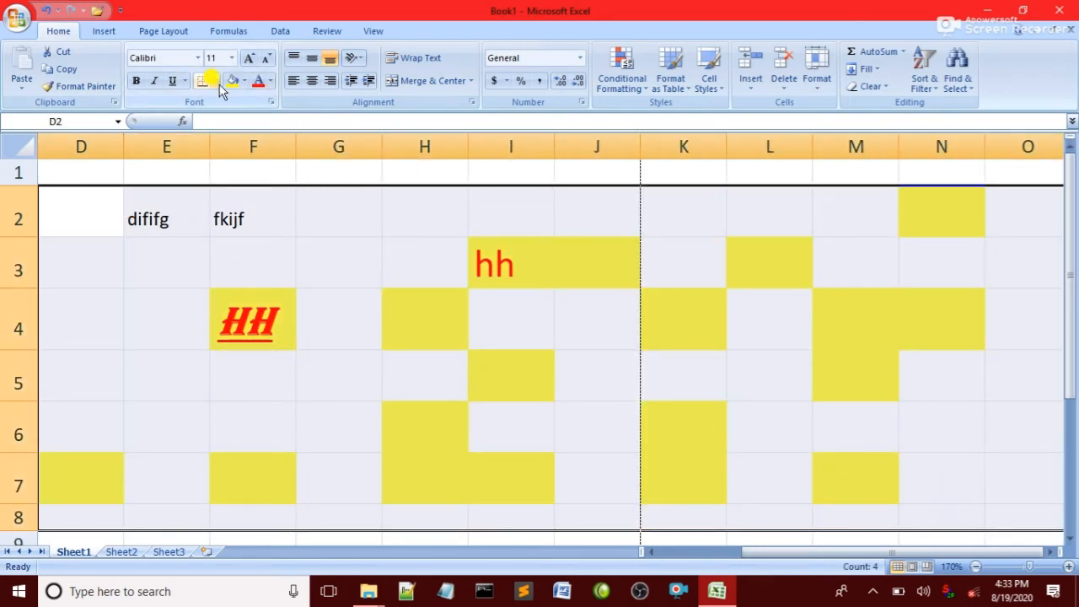
left_click(214, 81)
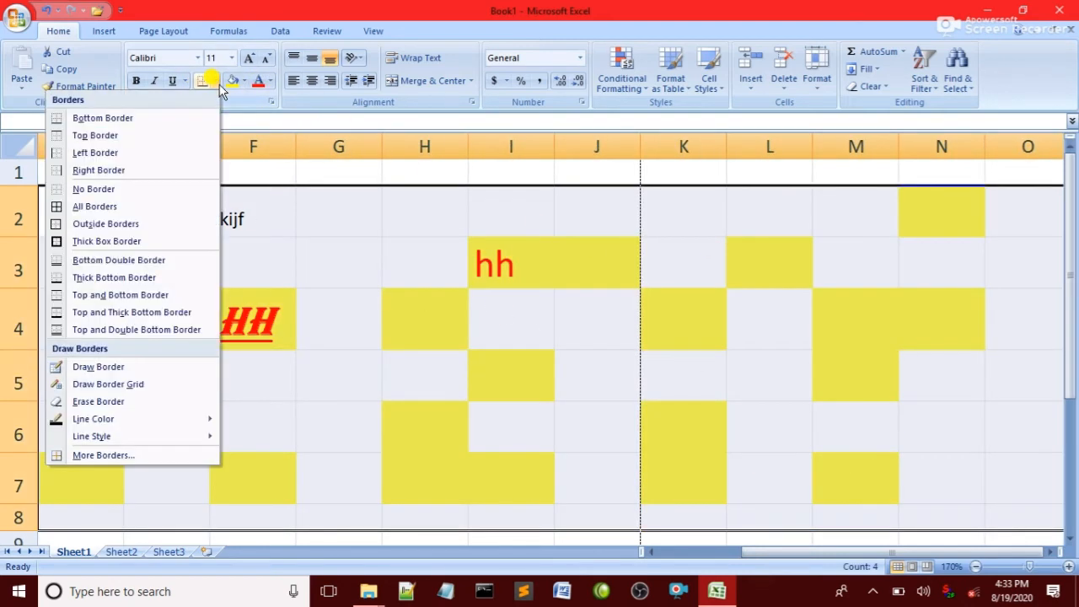
left_click(105, 208)
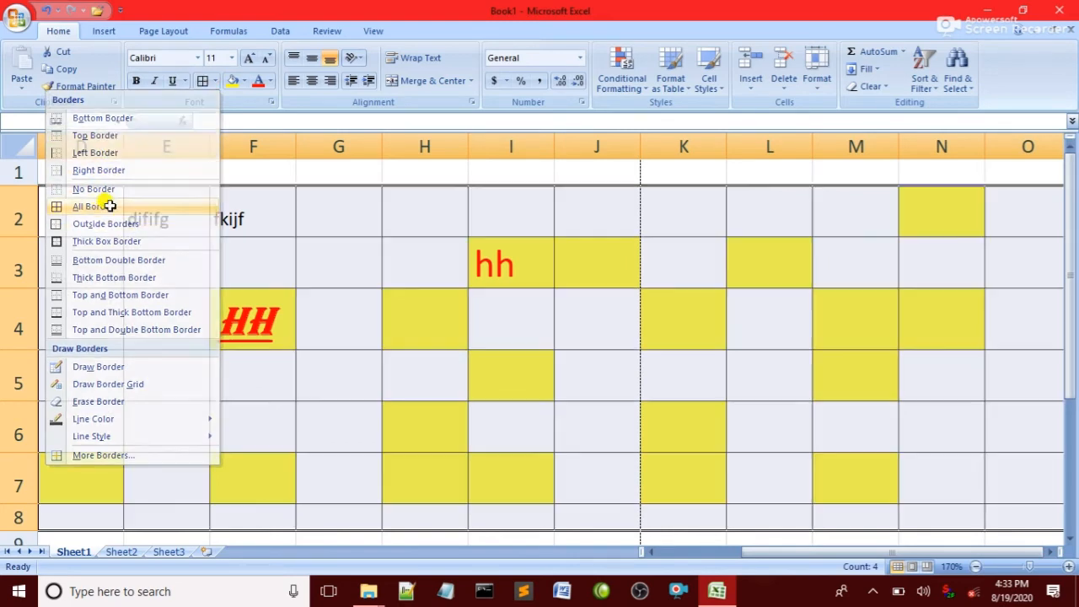
- Open the print preview, check how the bordered cells will print at different zooms, and close the preview
left_click(491, 301)
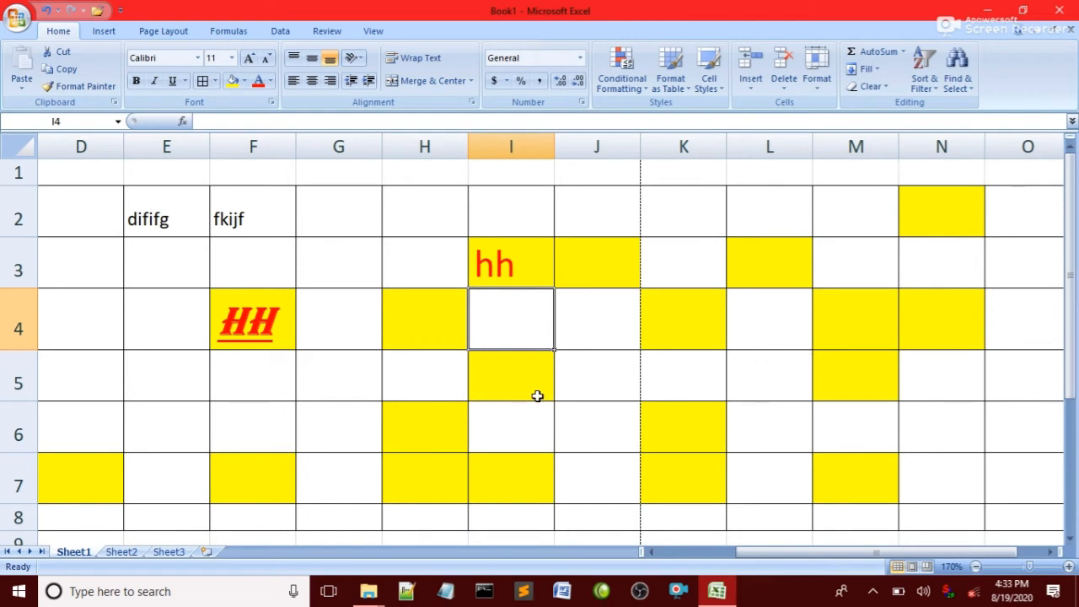
key("ctrl+F2")
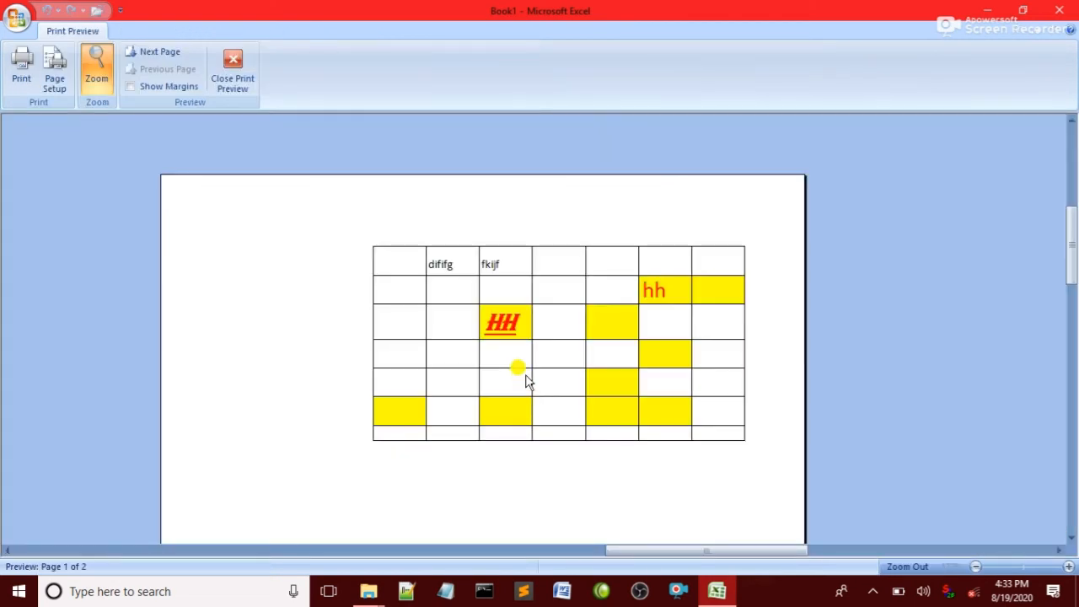
left_click(569, 334)
left_click(516, 327)
scroll(546, 249, "up", 3)
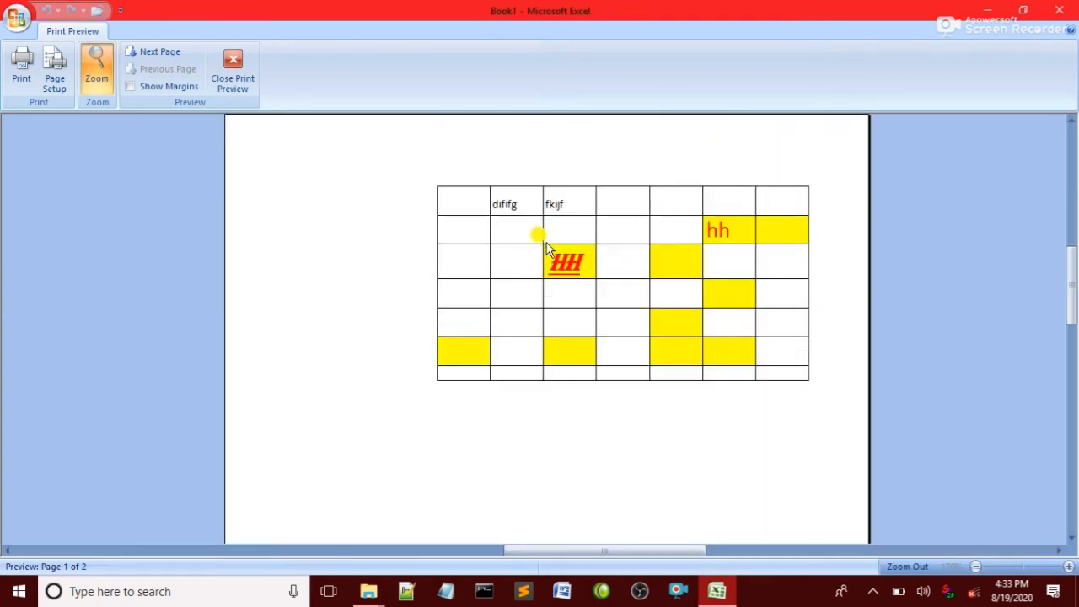
left_click(554, 280)
left_click(552, 285)
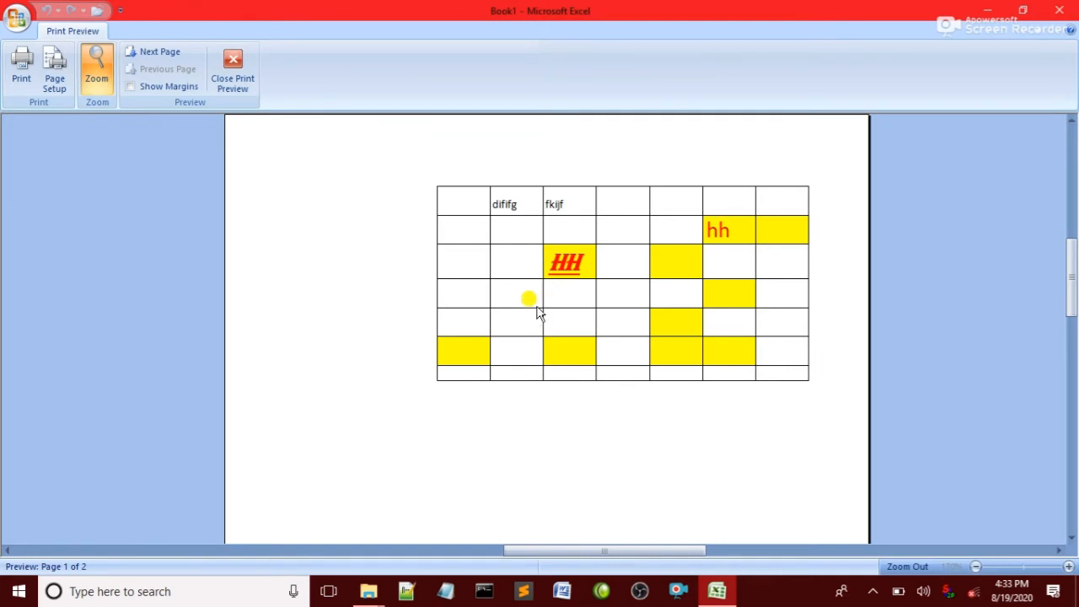
key("Escape")
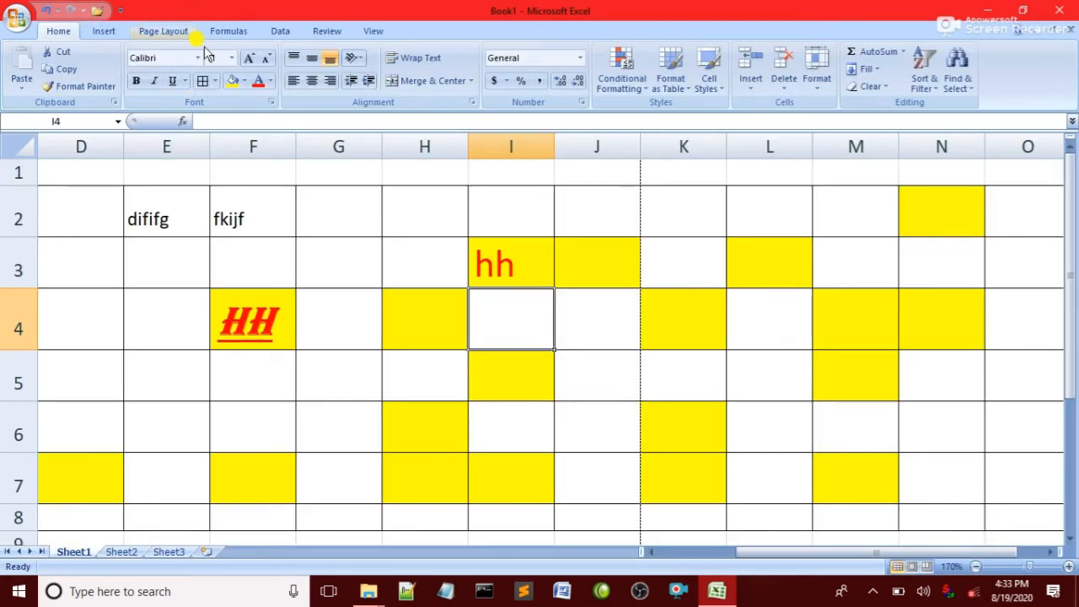
left_click(419, 386)
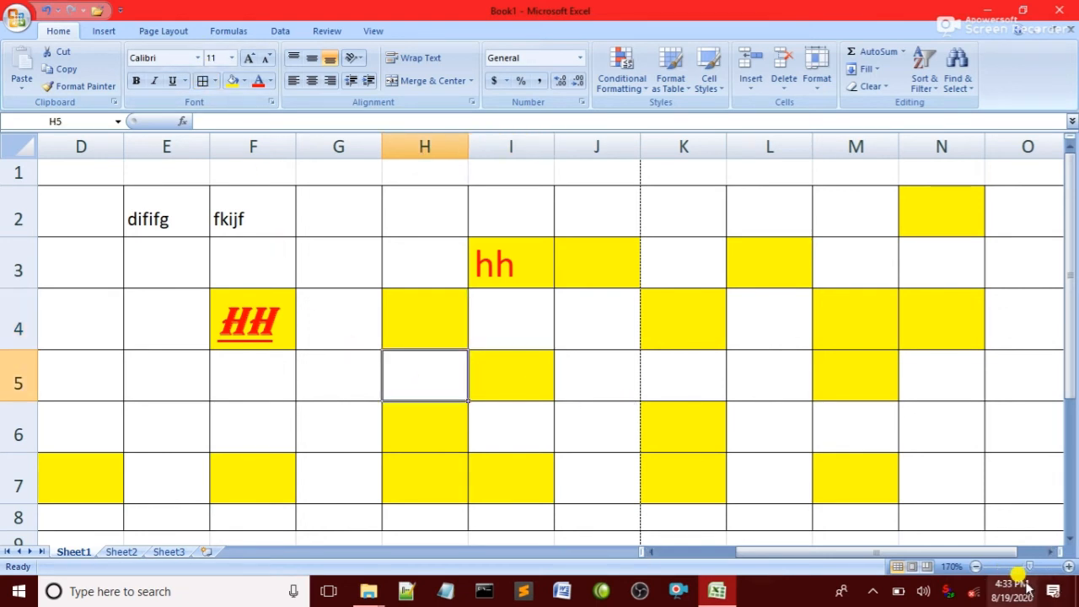
left_click(972, 565)
left_click(972, 565)
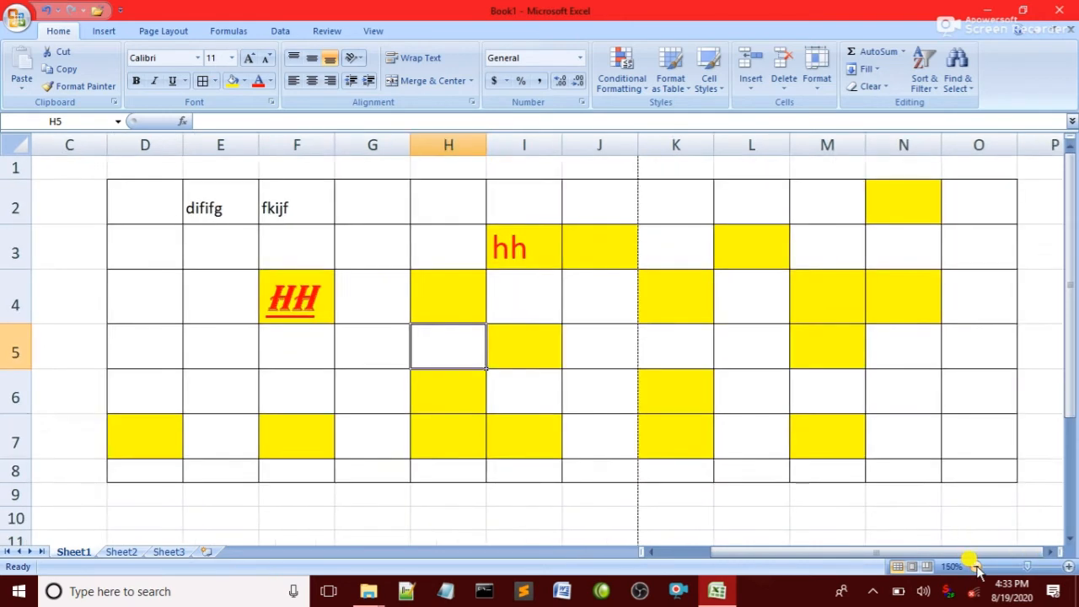
left_click(972, 566)
left_click(972, 565)
left_click(91, 267)
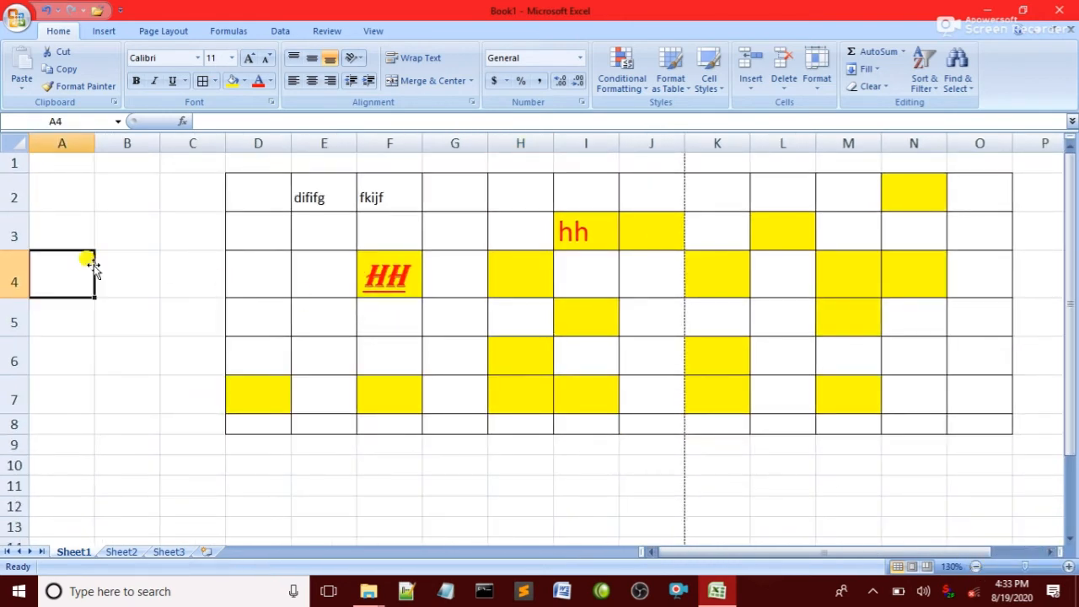
left_click(55, 186)
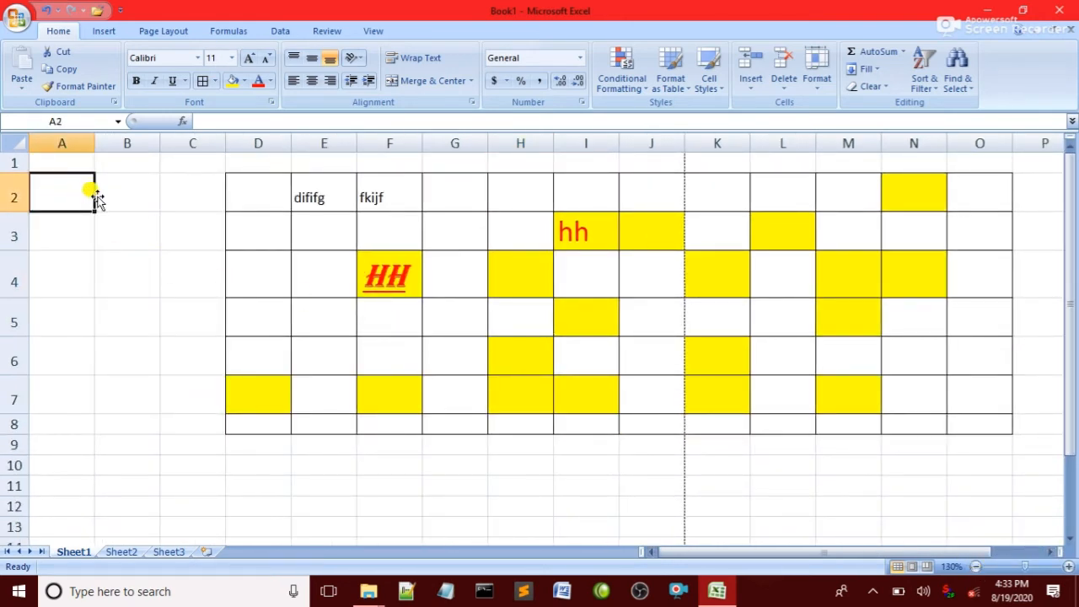
left_click(117, 194)
left_click(121, 231)
left_click(34, 239)
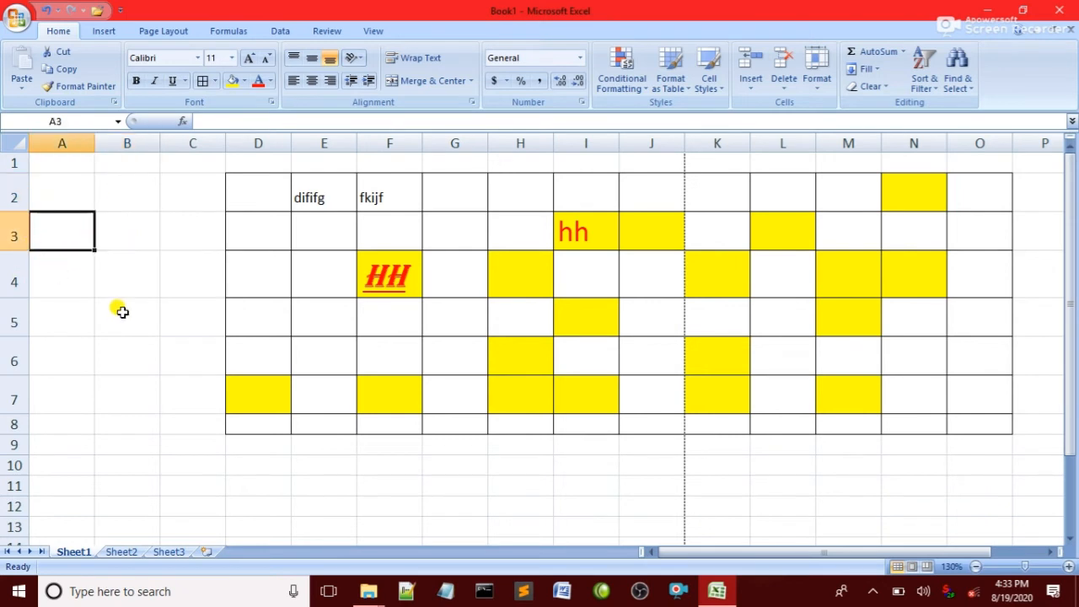
left_click(115, 308)
left_click(199, 236)
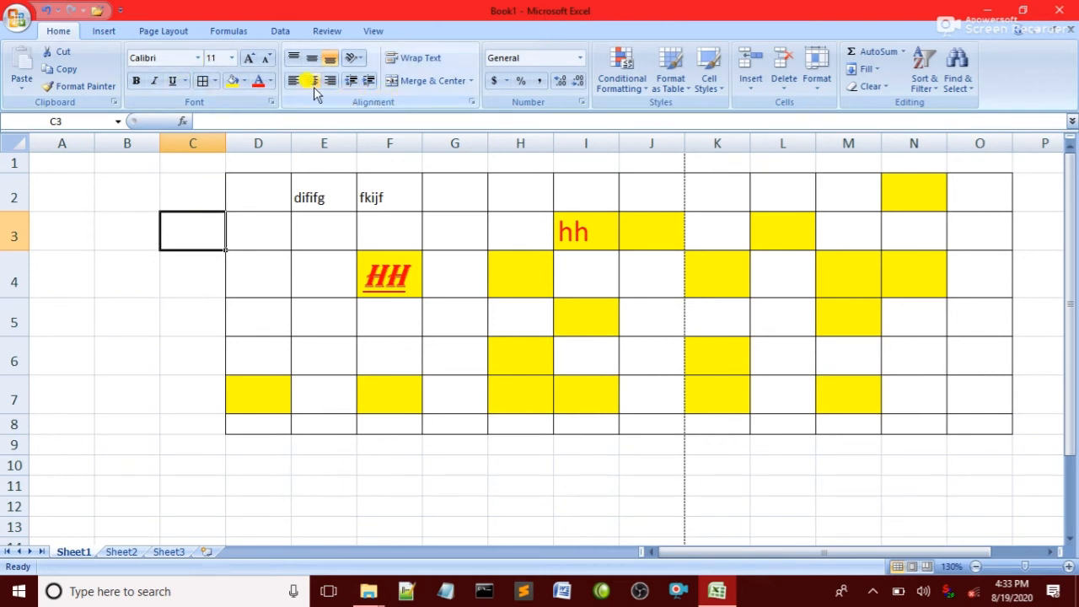
- Clear the contents of all cells in the range from B2 to O8
left_click(389, 276)
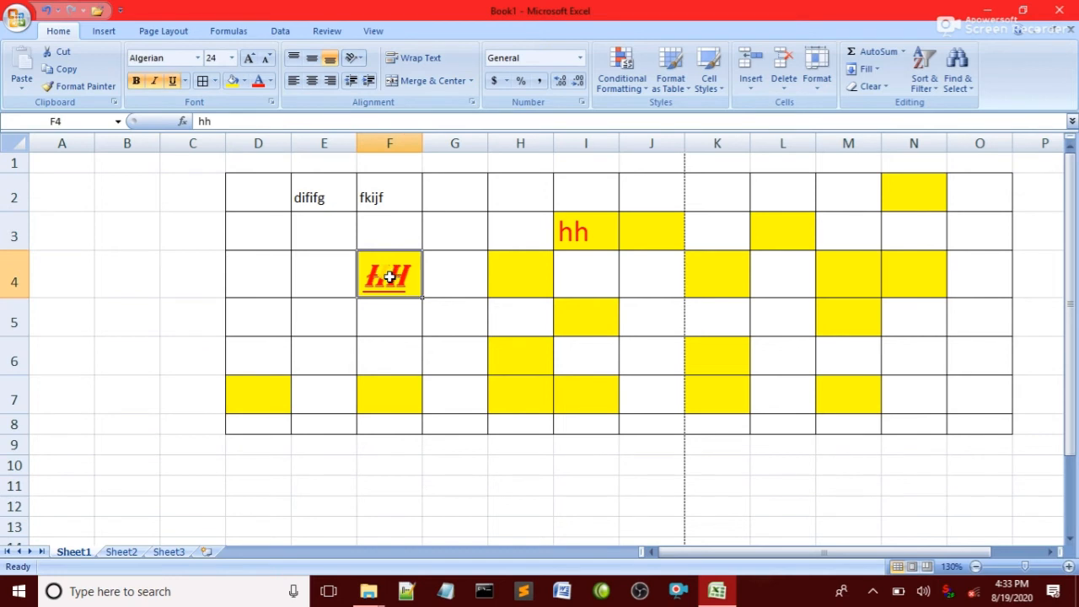
left_click_drag(993, 241, 477, 264)
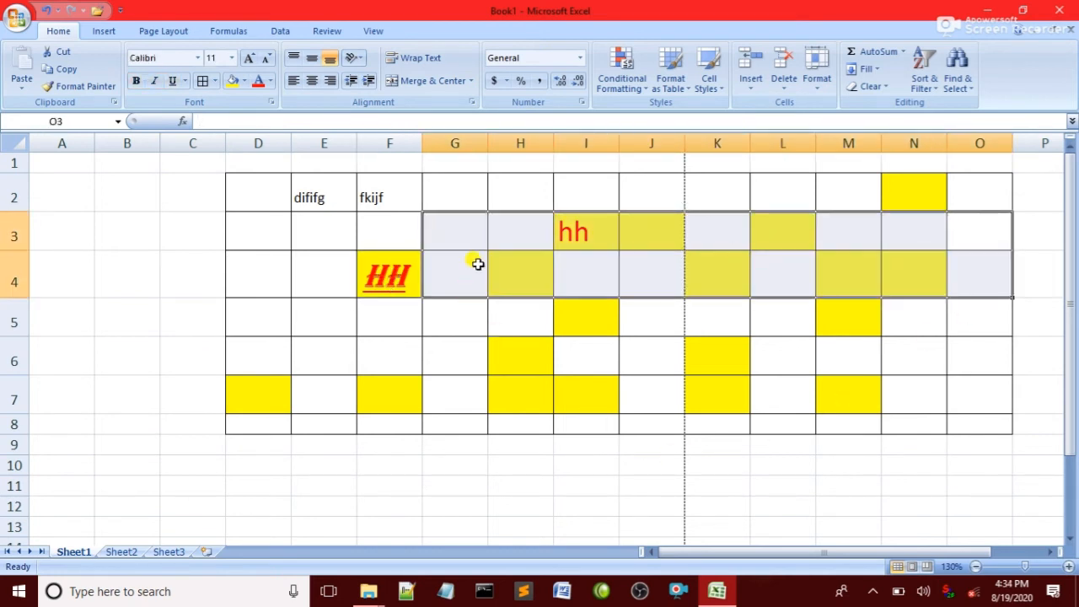
left_click_drag(99, 177, 1009, 421)
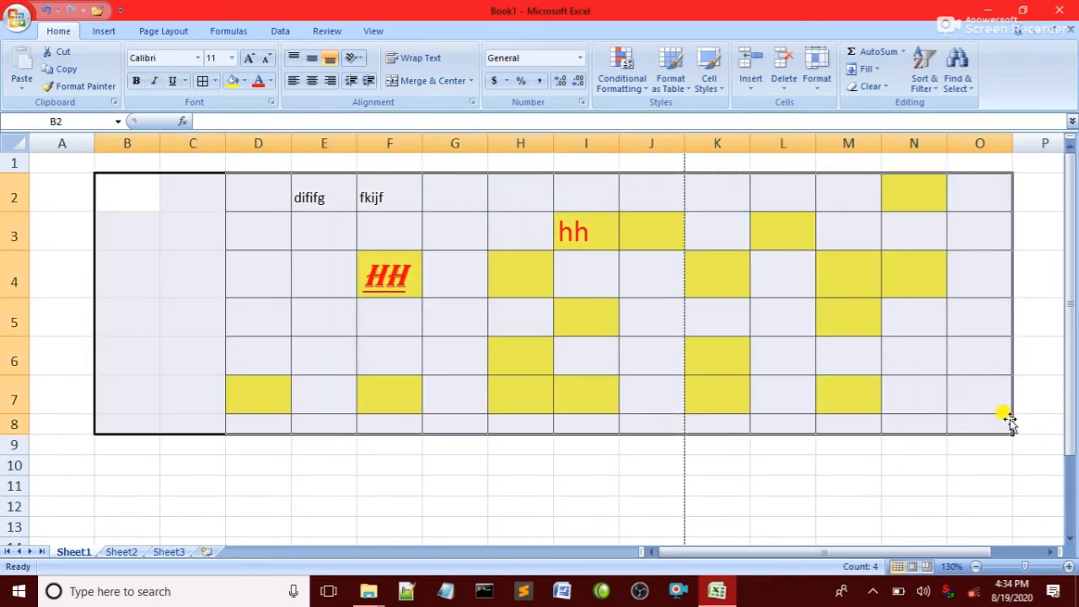
key("Delete")
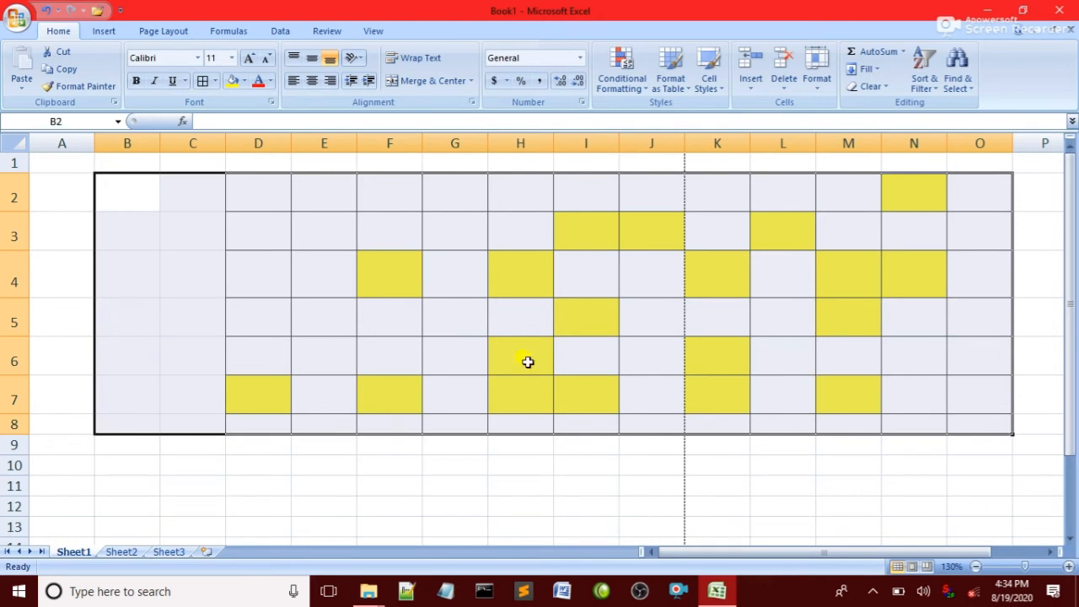
- Delete the cells from C2 to Q7, shifting the remaining cells up
left_click_drag(144, 231, 970, 379)
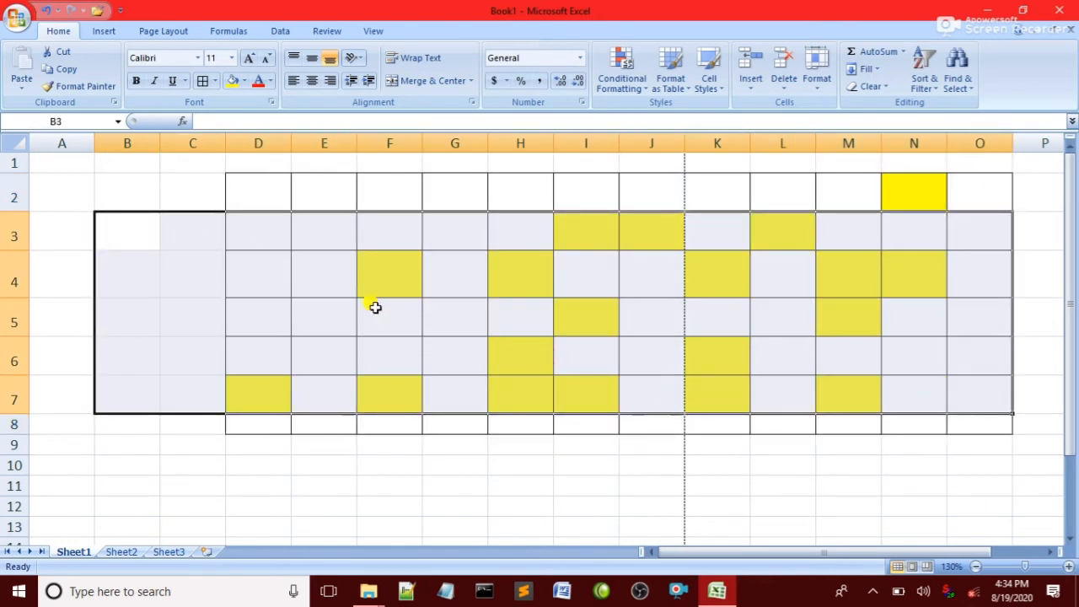
left_click_drag(183, 188, 890, 397)
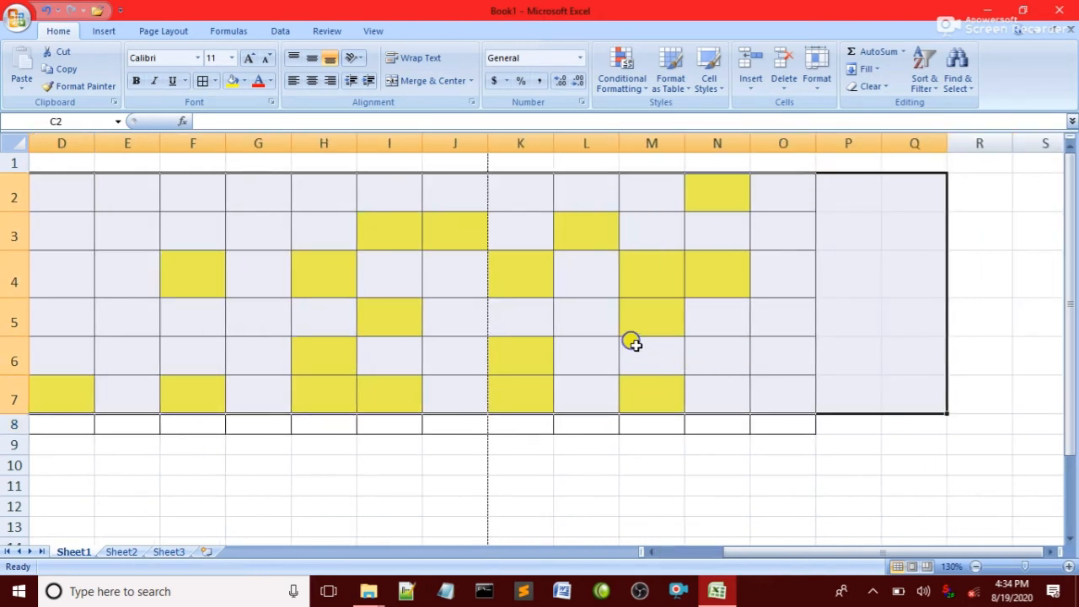
right_click(632, 341)
left_click(476, 193)
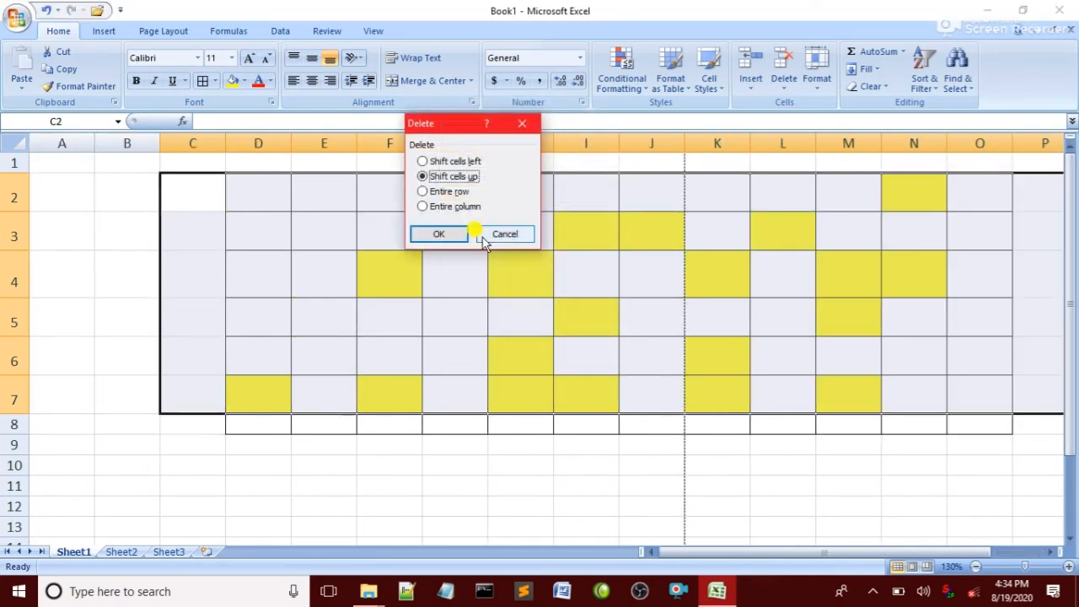
left_click(452, 235)
left_click(349, 198)
- Delete the cells in rows 1 to 7 from column C through the remaining bordered cells, shifting cells left
left_click_drag(193, 288, 1044, 164)
right_click(446, 202)
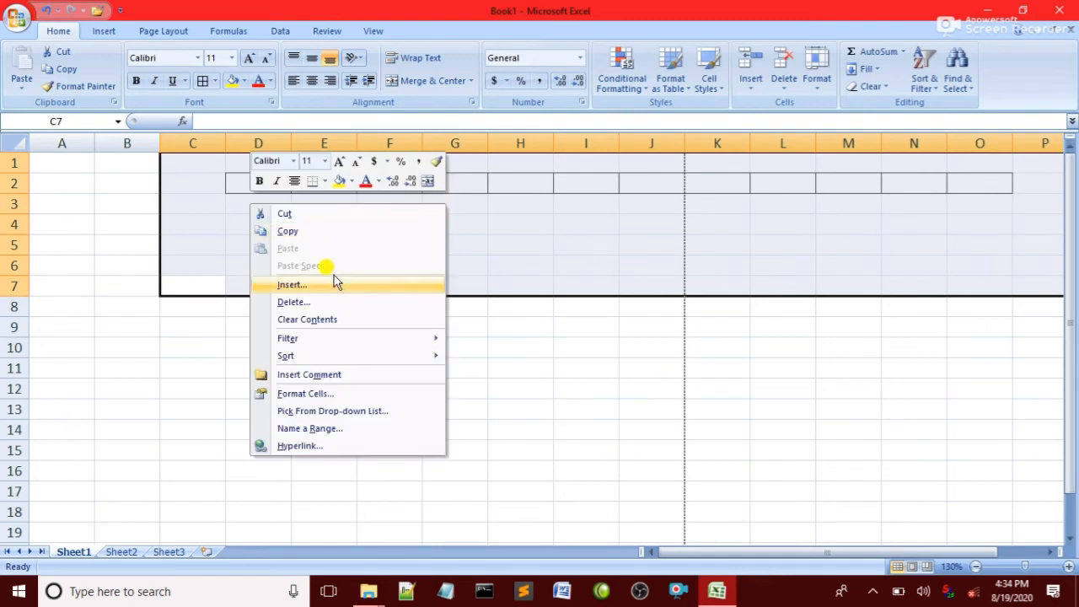
left_click(283, 298)
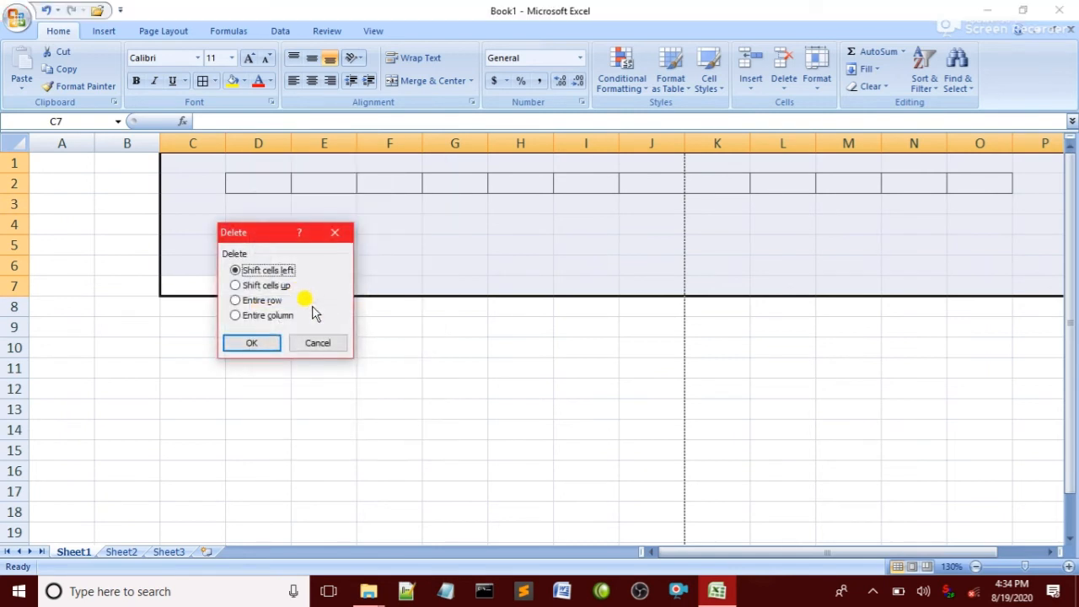
left_click(255, 343)
left_click(367, 281)
left_click(251, 216)
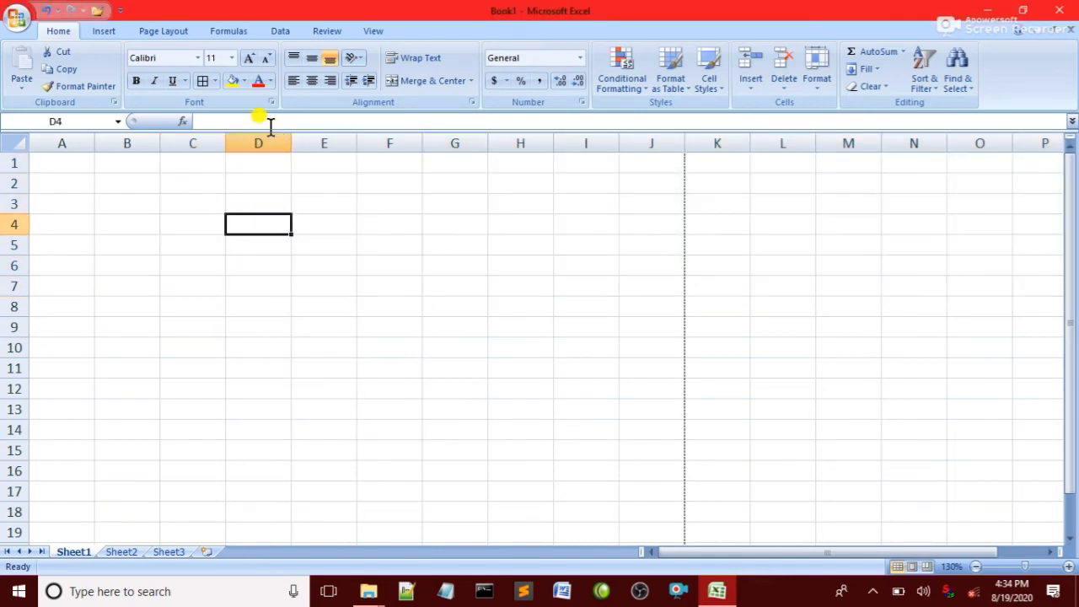
- Enter the sample text "fssdffdg" in cell F2 at 170% zoom
left_click(1067, 566)
left_click(1067, 567)
left_click(1067, 566)
left_click(1067, 566)
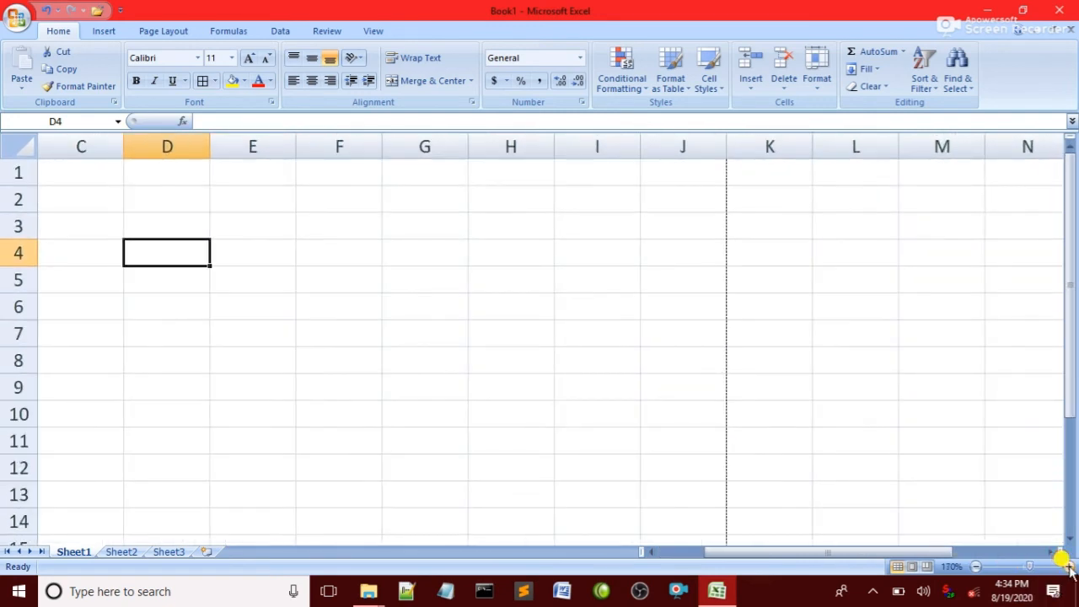
left_click(361, 208)
type("fssdffdgfg")
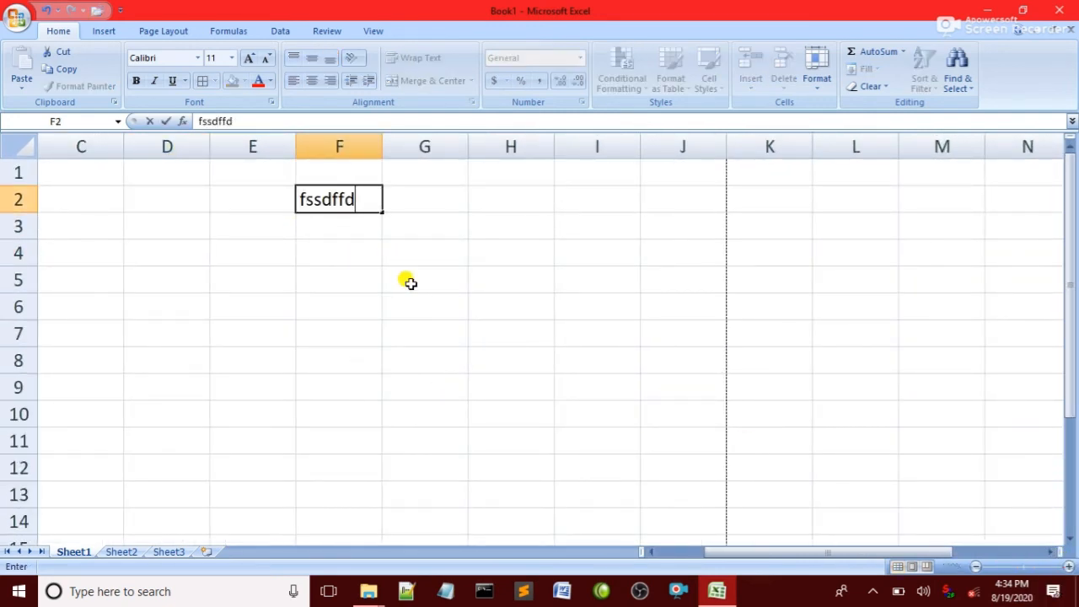
key("BackSpace")
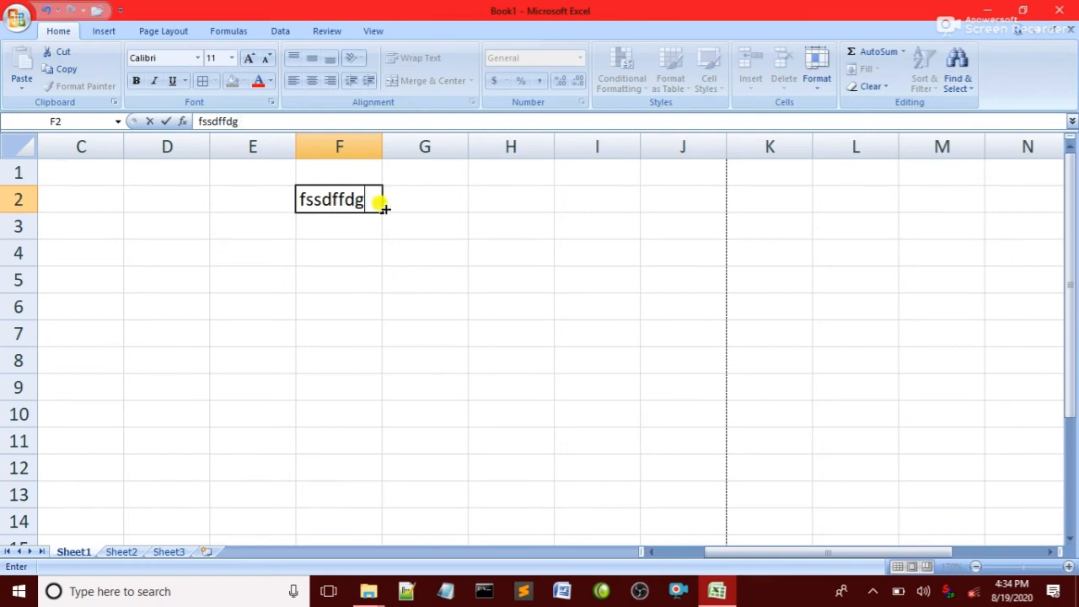
left_click(351, 193)
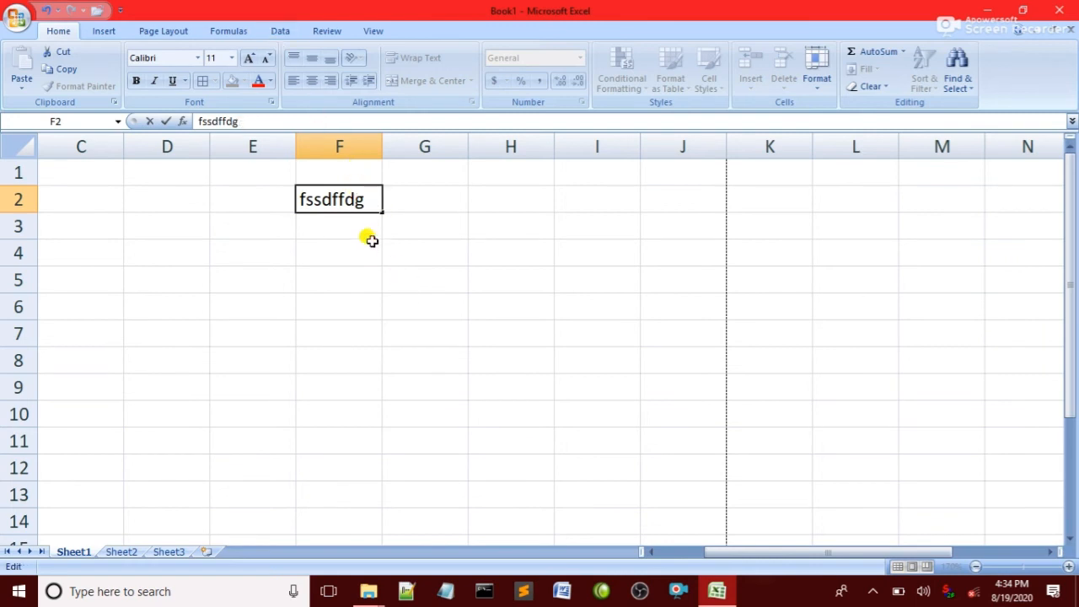
key("Return")
left_click(360, 193)
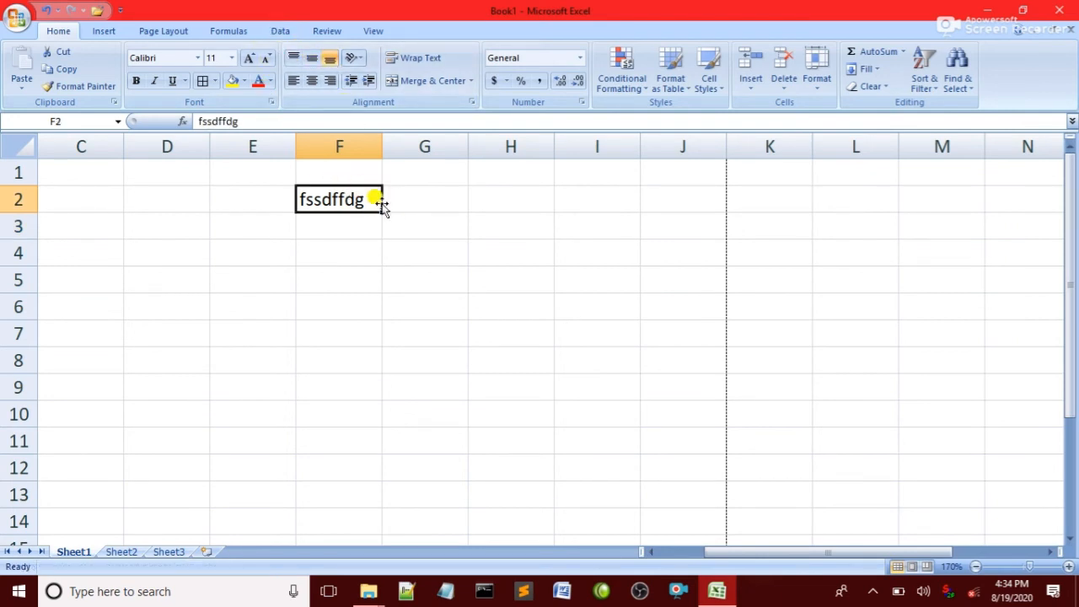
- Try center and left alignment on the text in cell F2, and leave it right-aligned
left_click(362, 253)
left_click(357, 226)
left_click(352, 196)
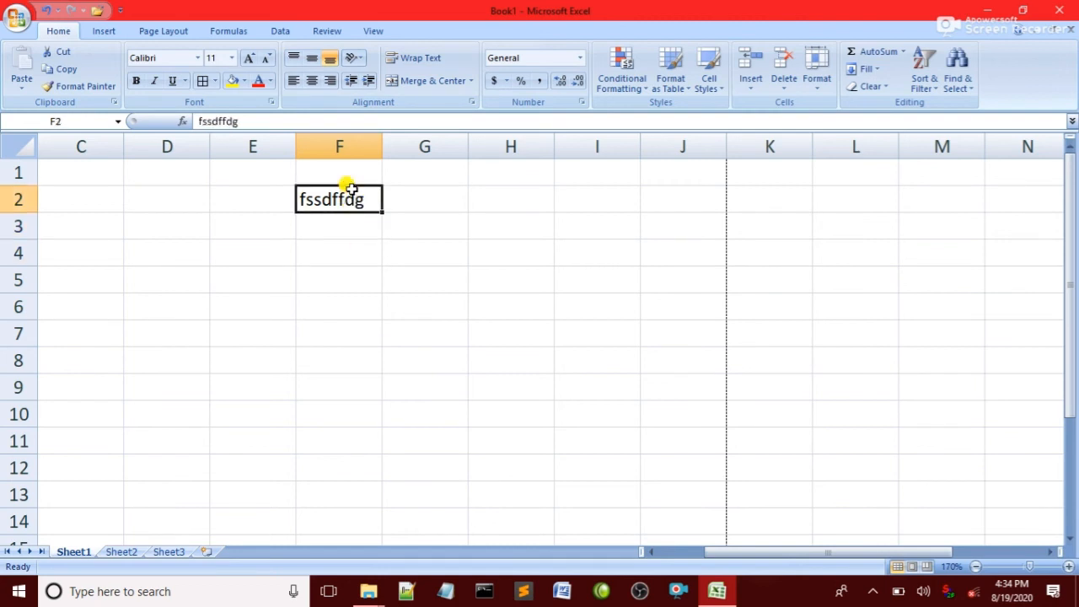
left_click(313, 80)
left_click(293, 83)
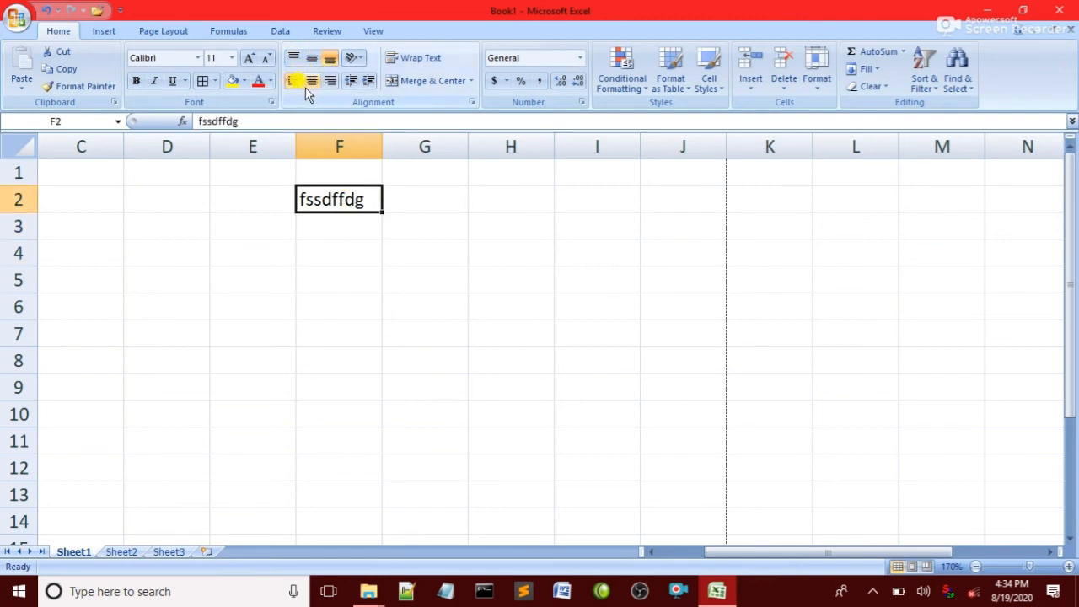
left_click(334, 81)
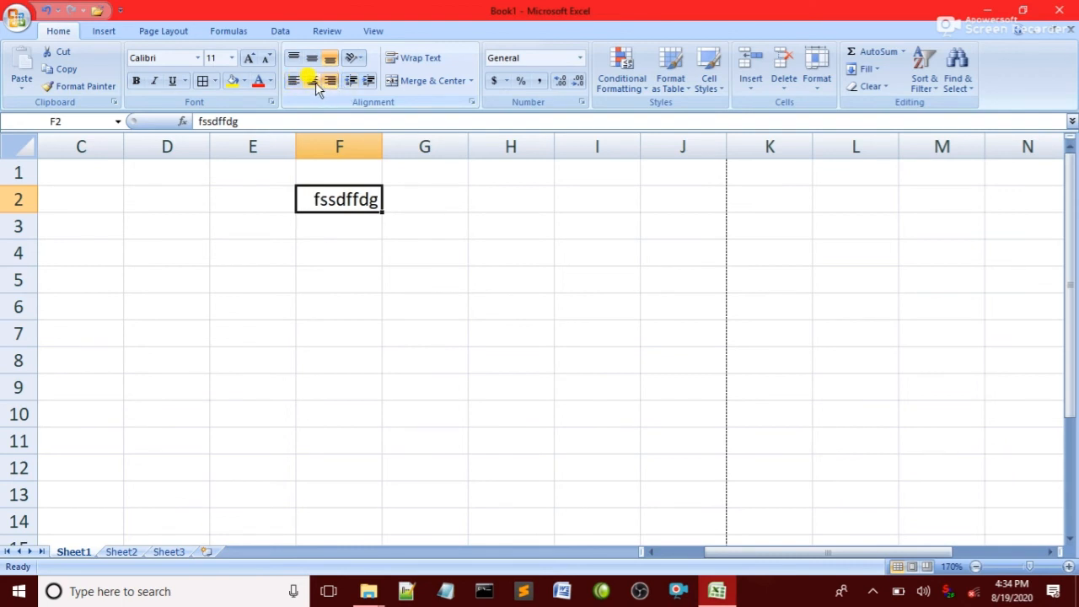
left_click(313, 80)
left_click(290, 82)
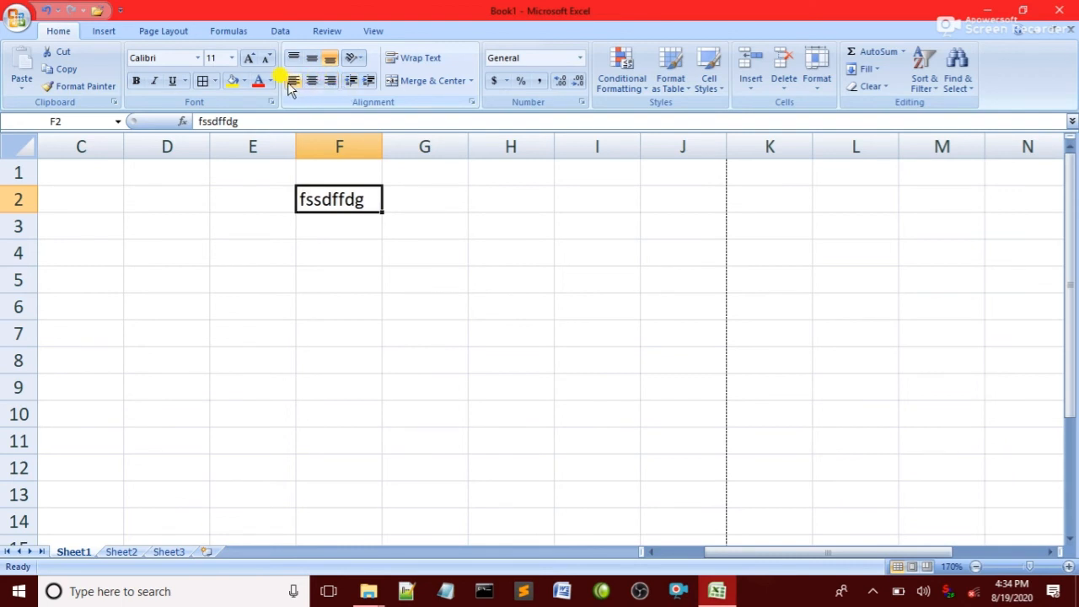
left_click(332, 84)
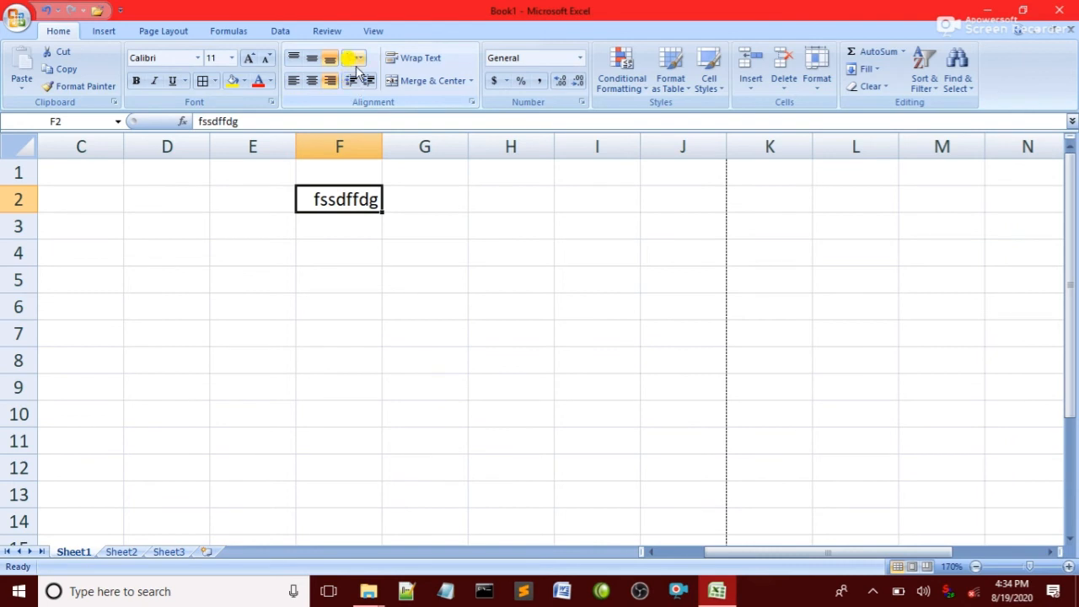
- Apply the Angle Counterclockwise, Angle Clockwise and finally Vertical Text orientation to the text in cell F2
left_click(357, 61)
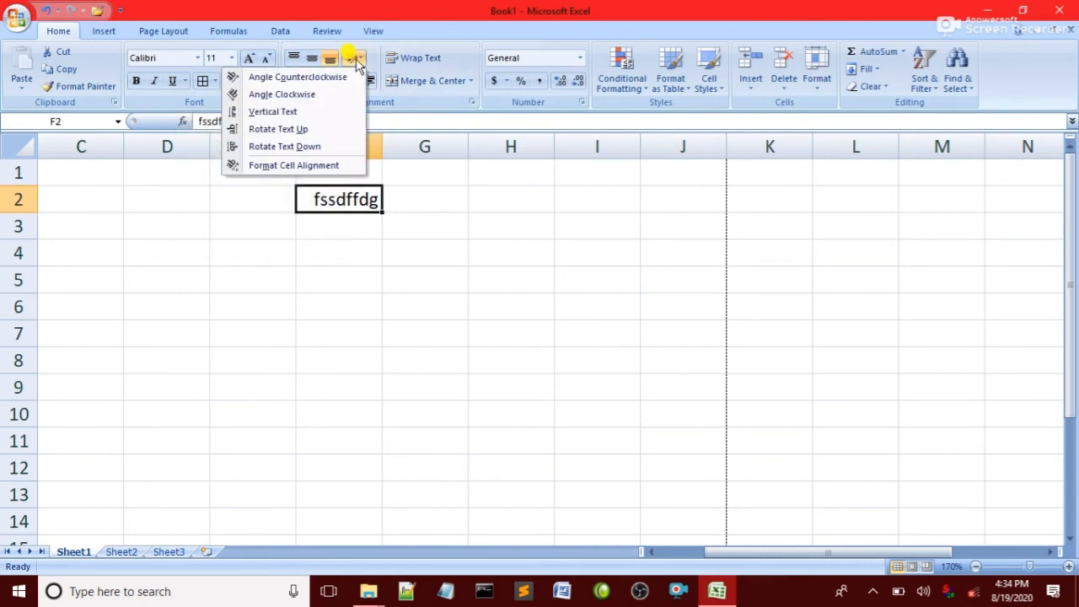
left_click(327, 78)
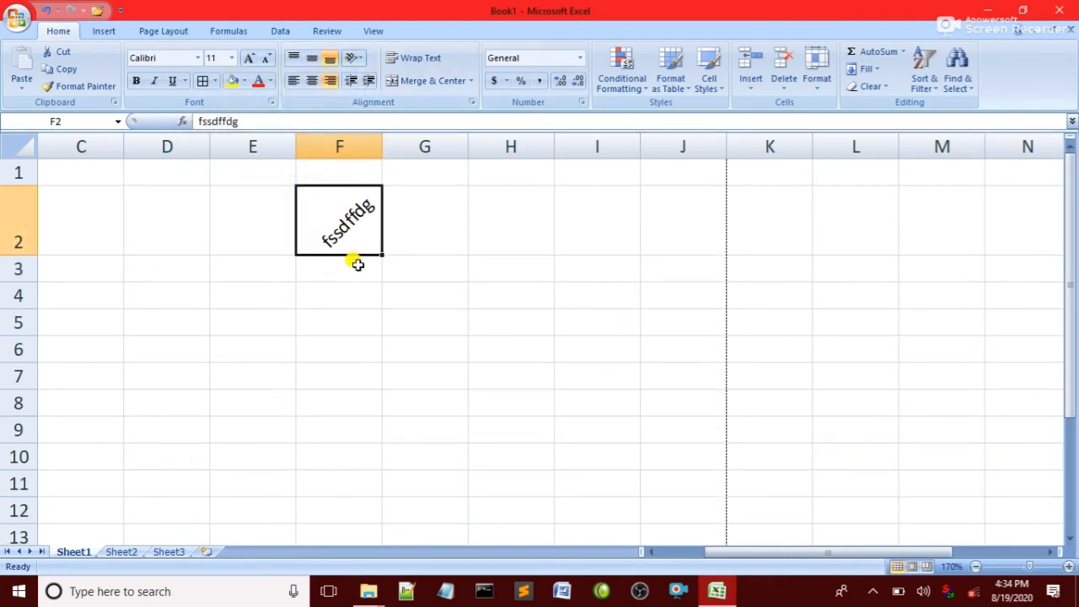
left_click(351, 58)
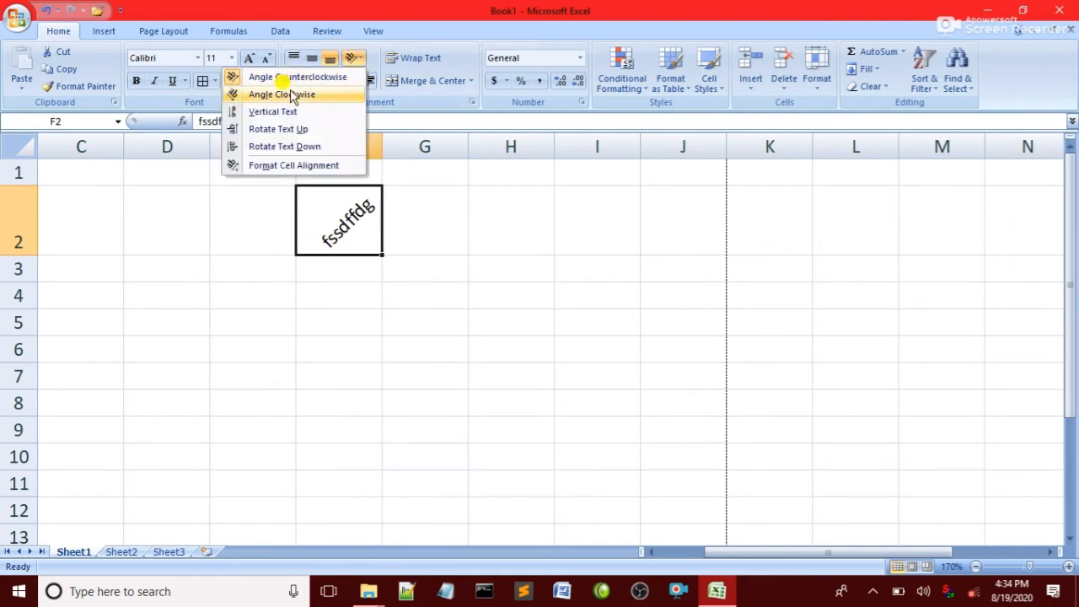
left_click(300, 92)
left_click(354, 57)
left_click(287, 109)
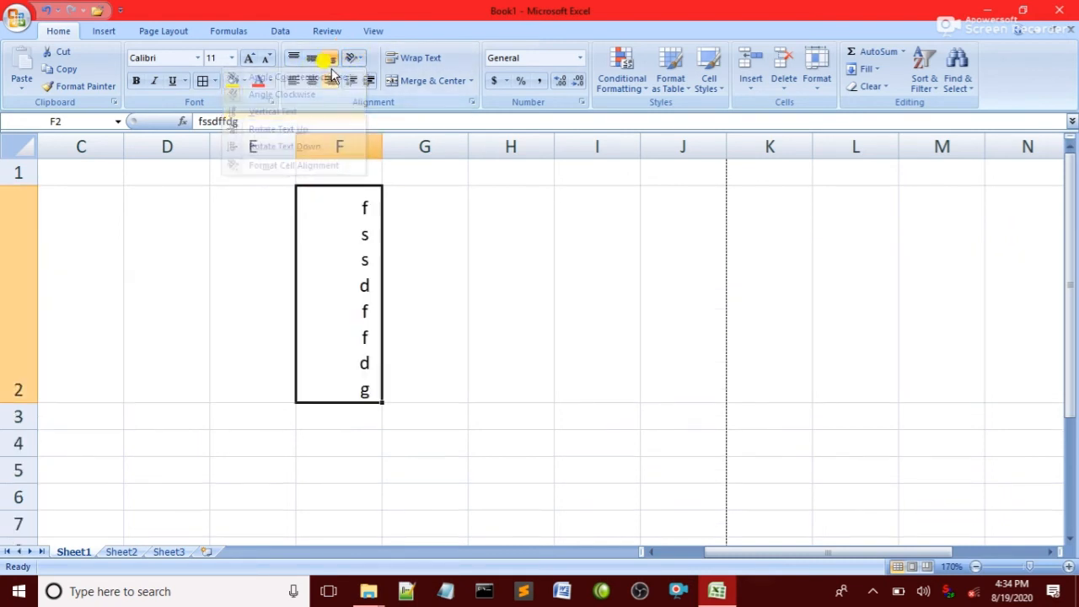
- Apply Rotate Text Up and Rotate Text Down to the text in cell F2, and return it to horizontal
left_click(354, 58)
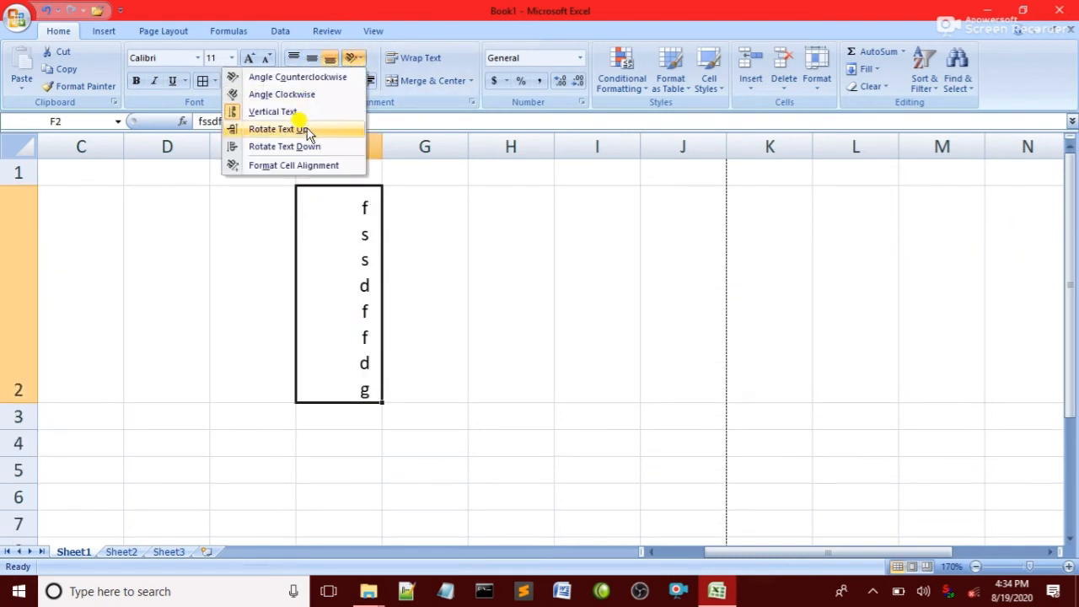
left_click(301, 126)
left_click(350, 55)
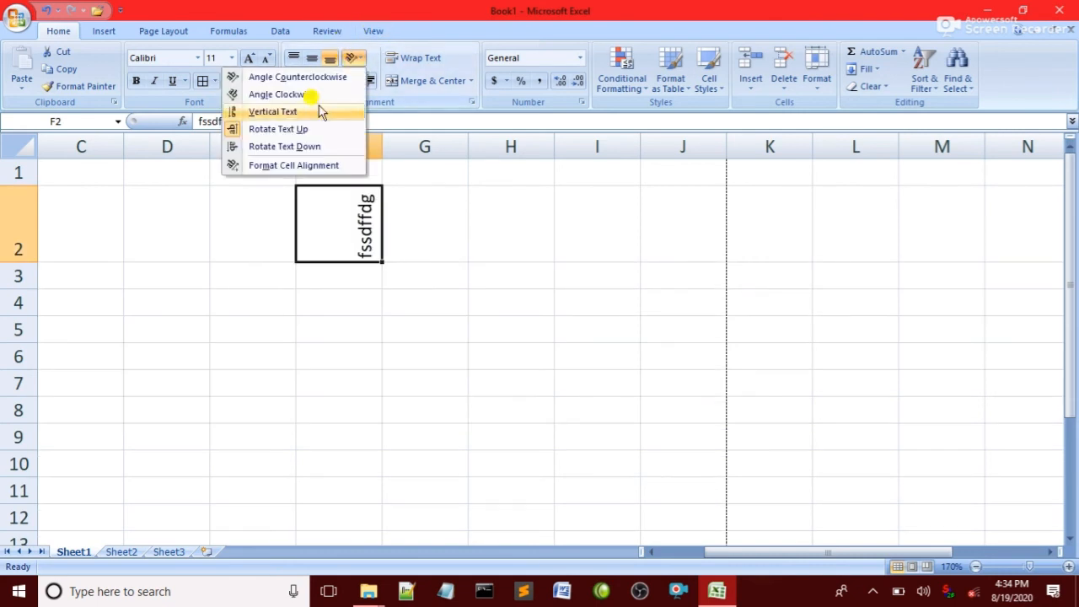
left_click(284, 145)
left_click(350, 57)
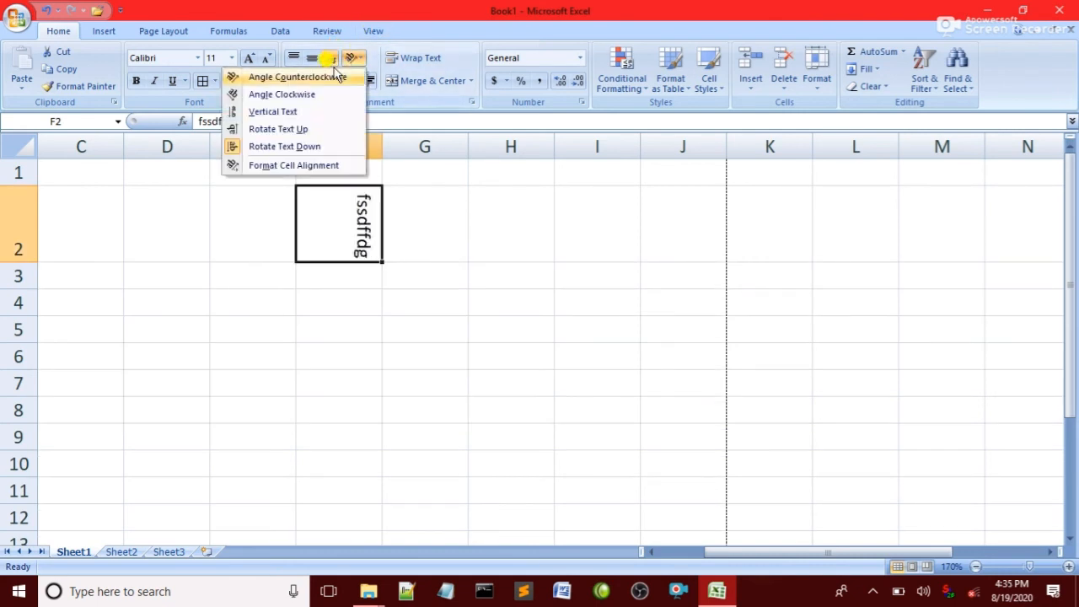
left_click(281, 146)
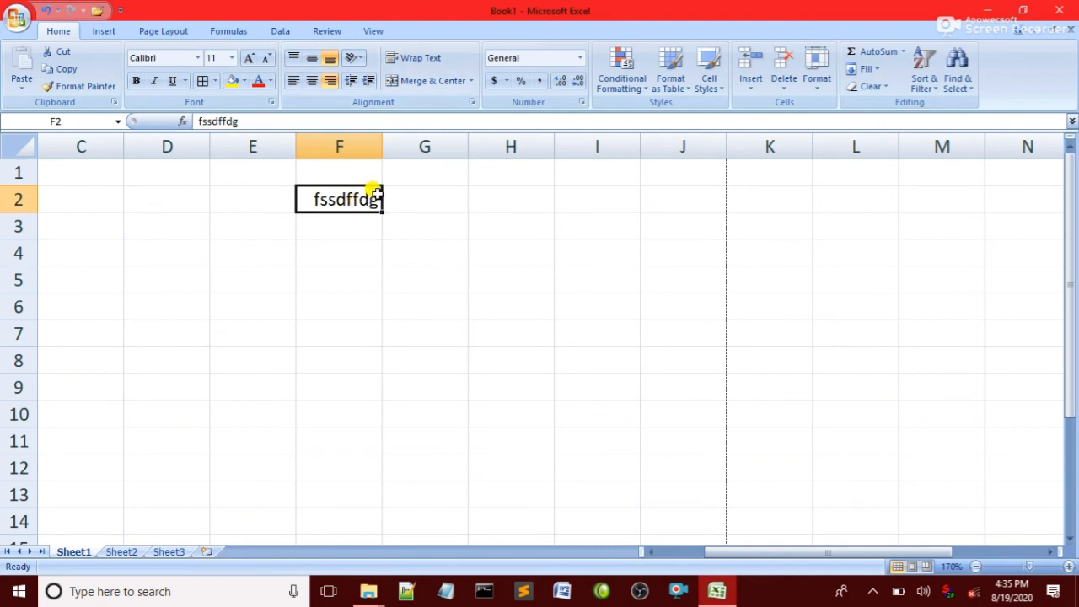
left_click(427, 203)
left_click(341, 197)
left_click(404, 202)
left_click(547, 204)
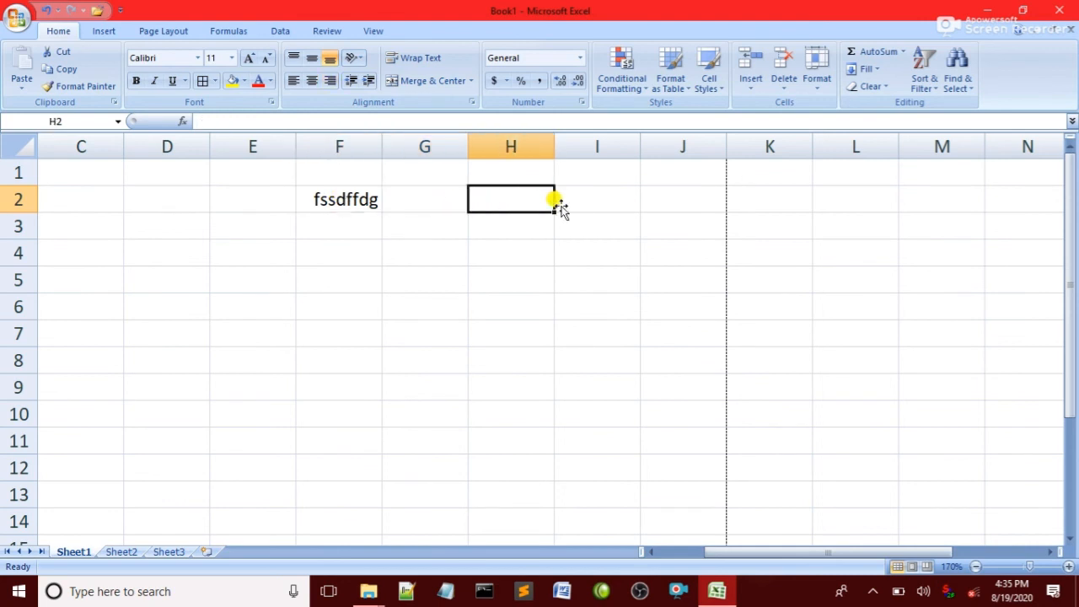
left_click(562, 210)
left_click(453, 211)
- Increase the indent of the text in cell F2 by two levels and decrease it by the same amount
left_click(345, 196)
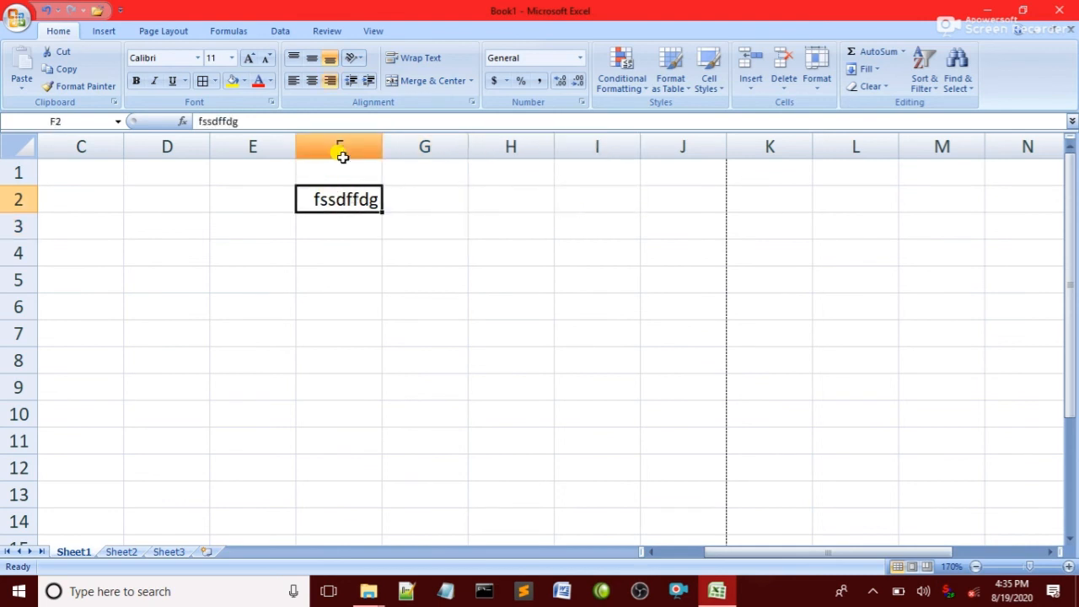
left_click(369, 81)
left_click(368, 81)
left_click(352, 80)
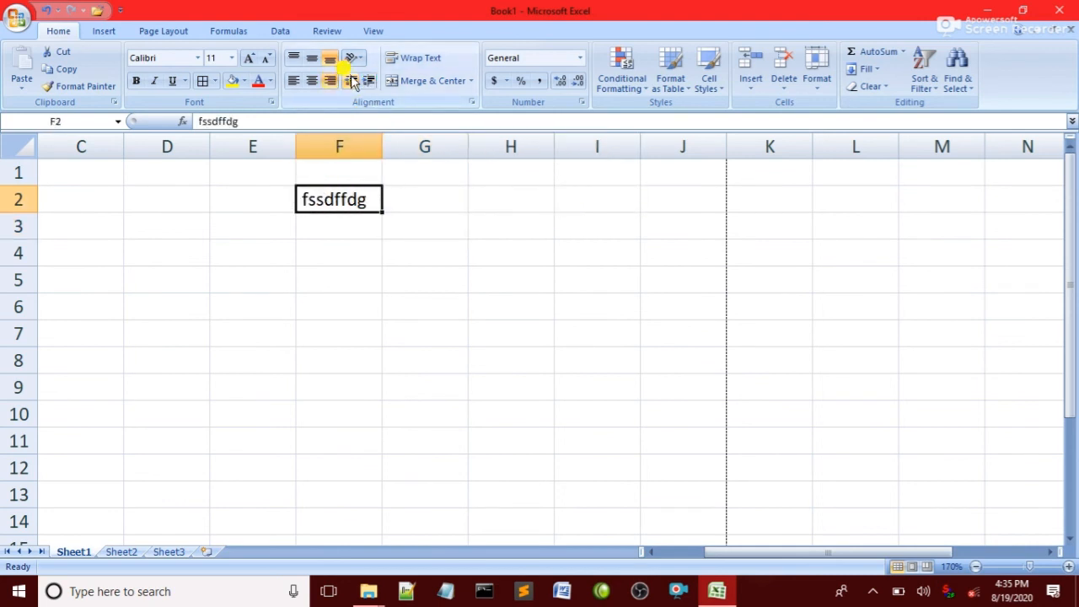
left_click(352, 80)
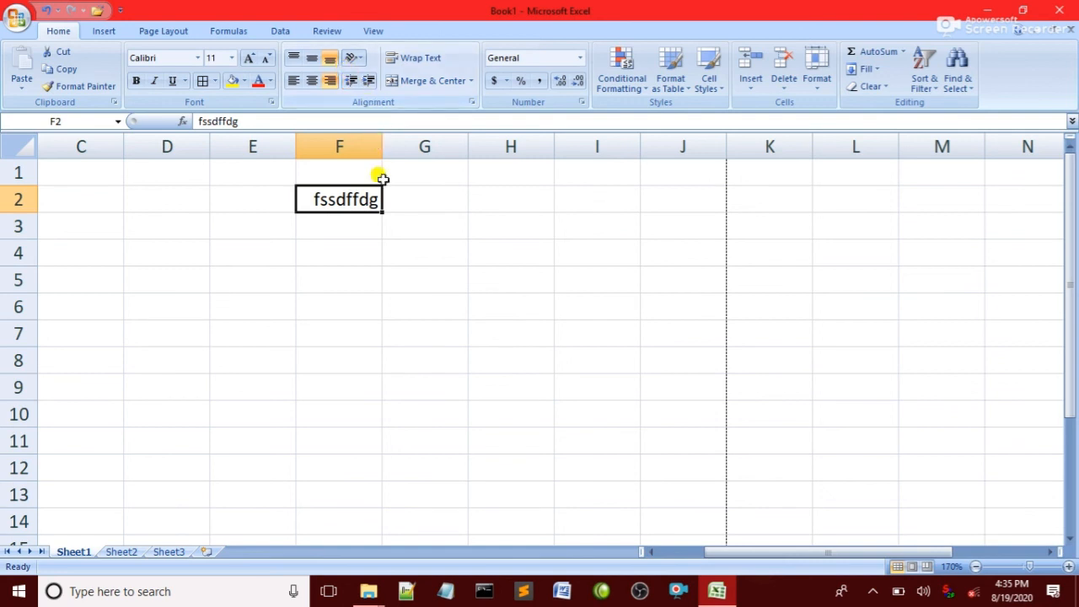
- Increase and decrease the indent of the text in cell F2 repeatedly, leaving the text shifted into column E
left_click(407, 251)
left_click(363, 201)
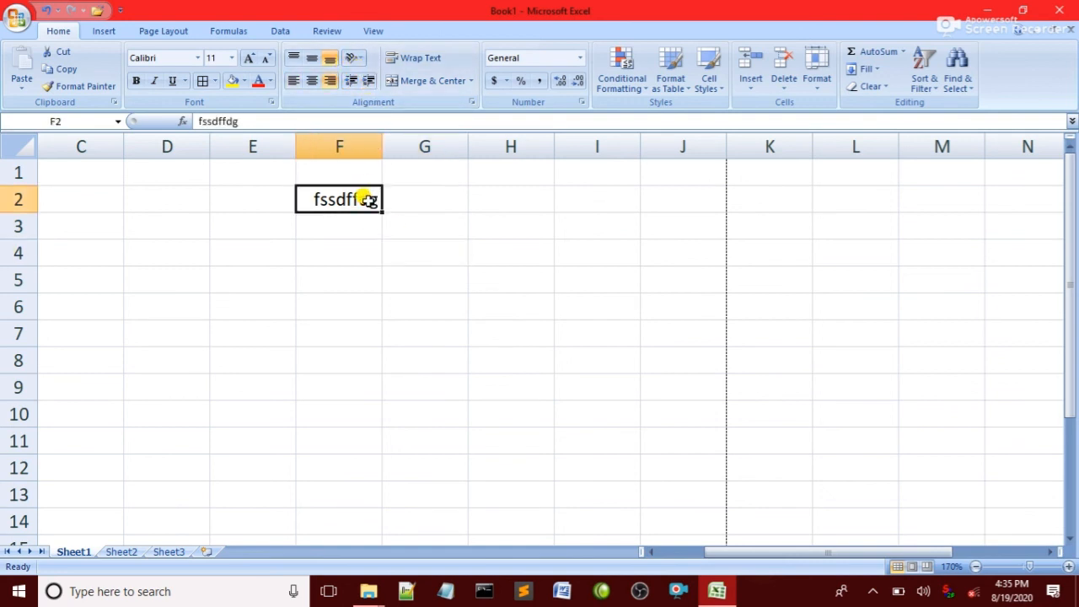
left_click(368, 81)
left_click(368, 80)
left_click(368, 81)
left_click(369, 81)
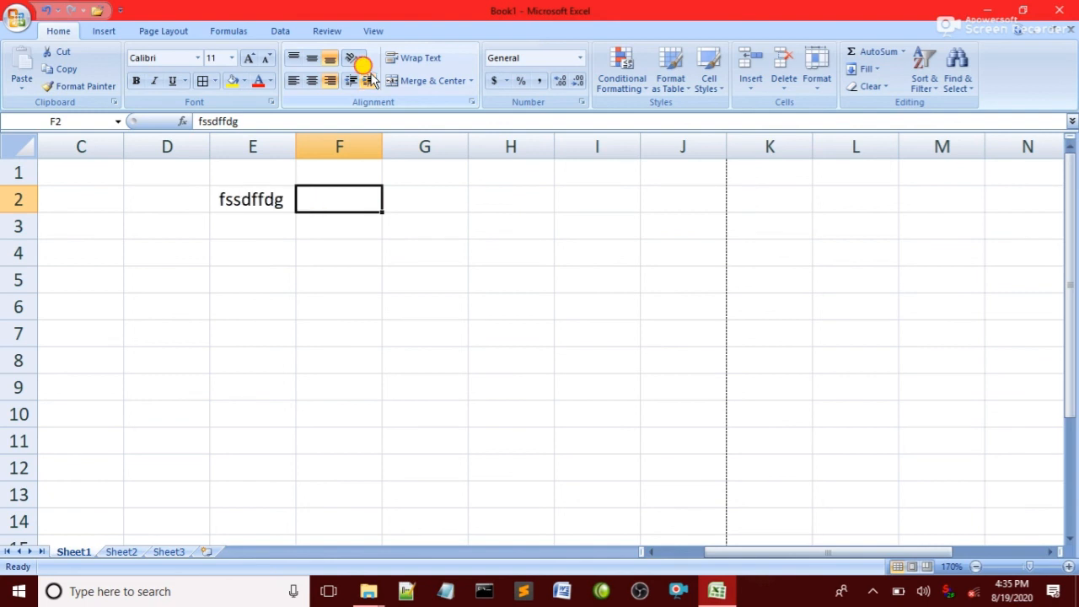
left_click(368, 80)
left_click(349, 81)
left_click(349, 81)
left_click(349, 81)
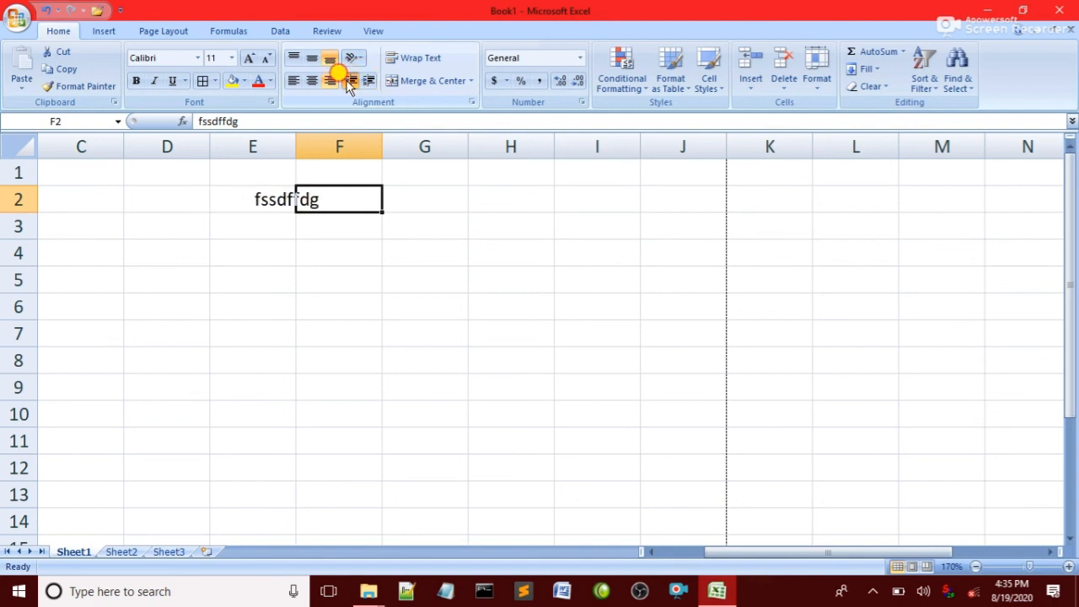
left_click(350, 81)
left_click(350, 81)
left_click(368, 81)
left_click(369, 81)
left_click(368, 81)
left_click(369, 81)
left_click(368, 81)
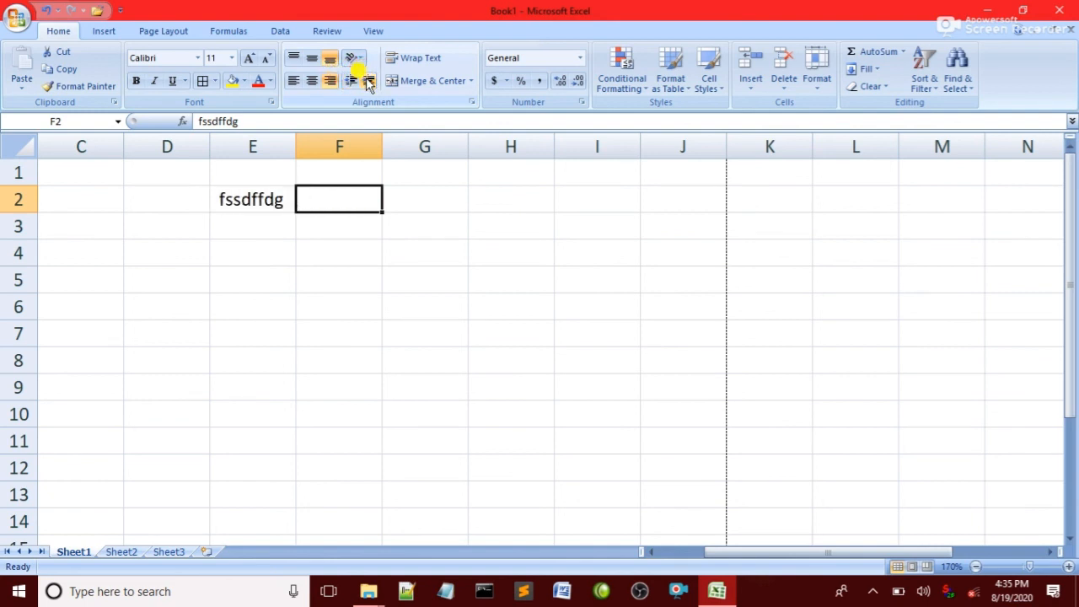
left_click(368, 81)
left_click(368, 80)
left_click(369, 81)
left_click(351, 81)
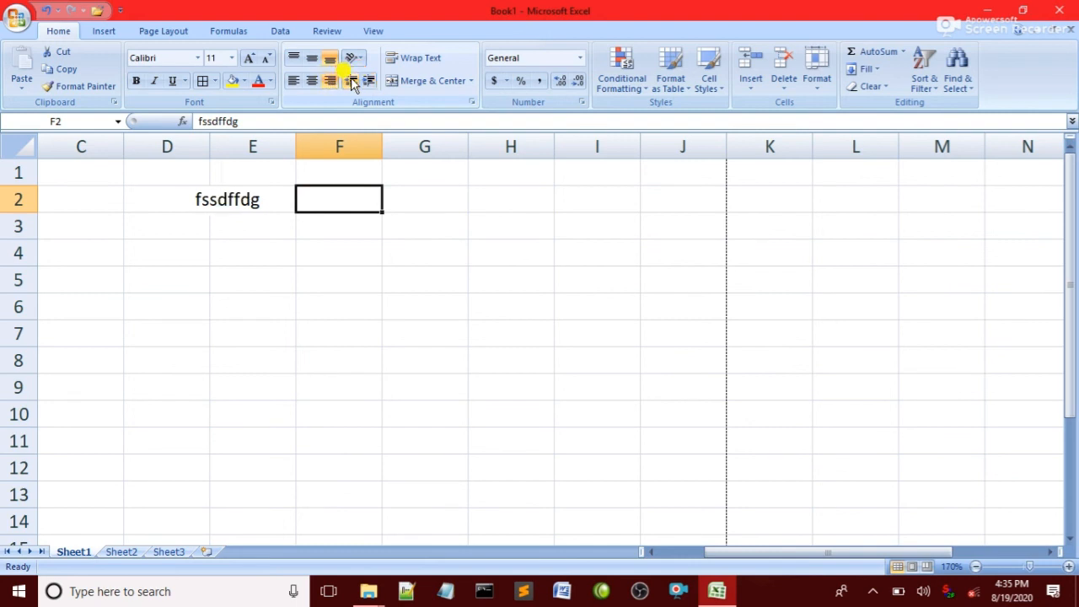
left_click(351, 81)
left_click(351, 81)
left_click(350, 81)
left_click(351, 81)
left_click(368, 80)
left_click(368, 81)
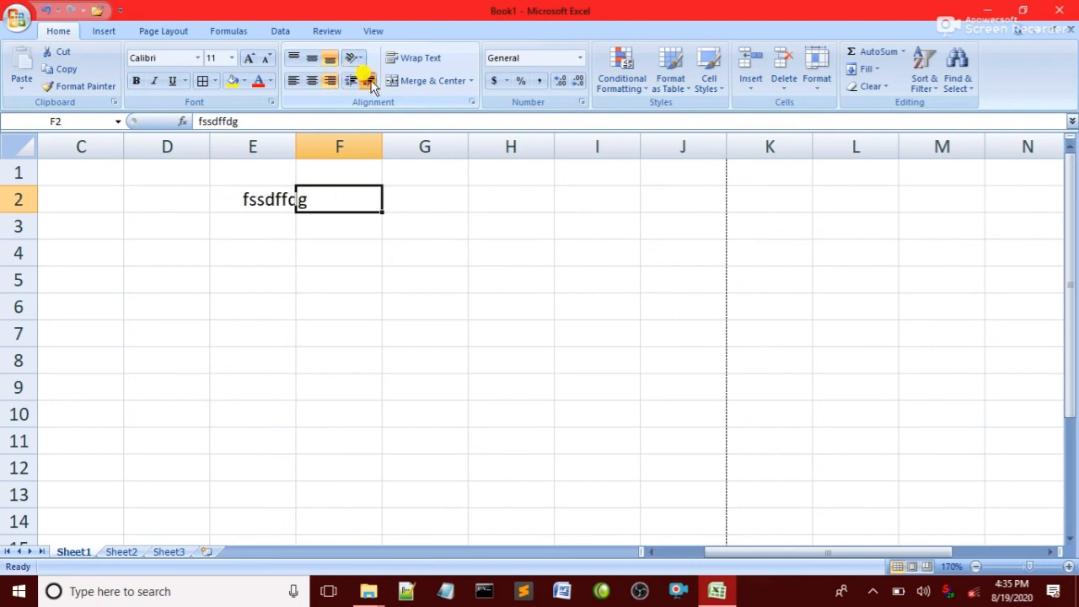
left_click(368, 81)
left_click(369, 81)
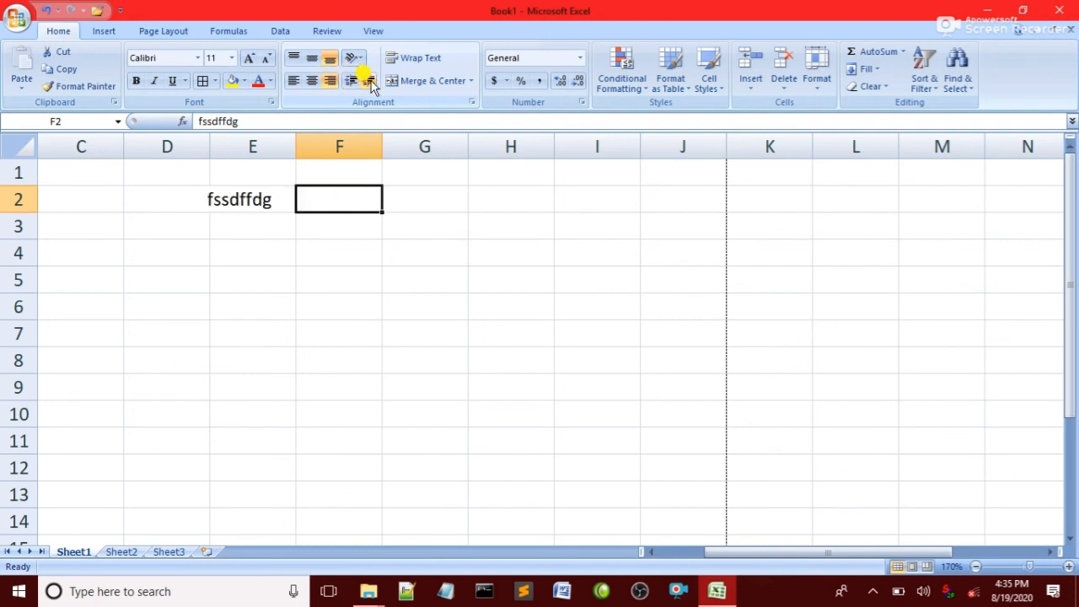
- Enter the long sample text "fsdffffdfdfgdfgfdfgdgdfgdfgdfgsdfgdsfg" in cell E2
left_click(285, 205)
type("fsdf")
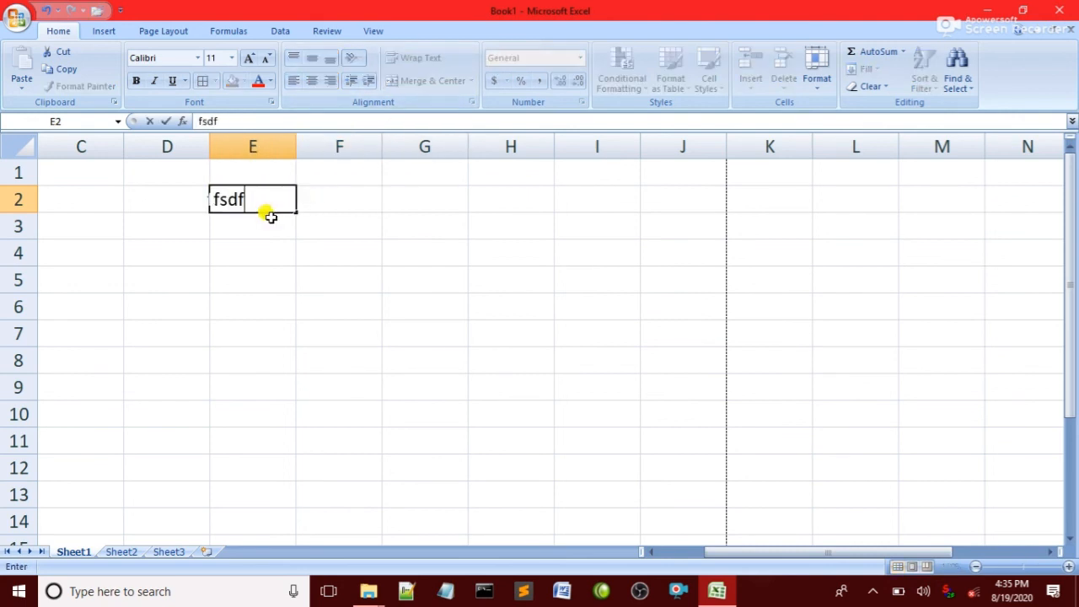
type("fff")
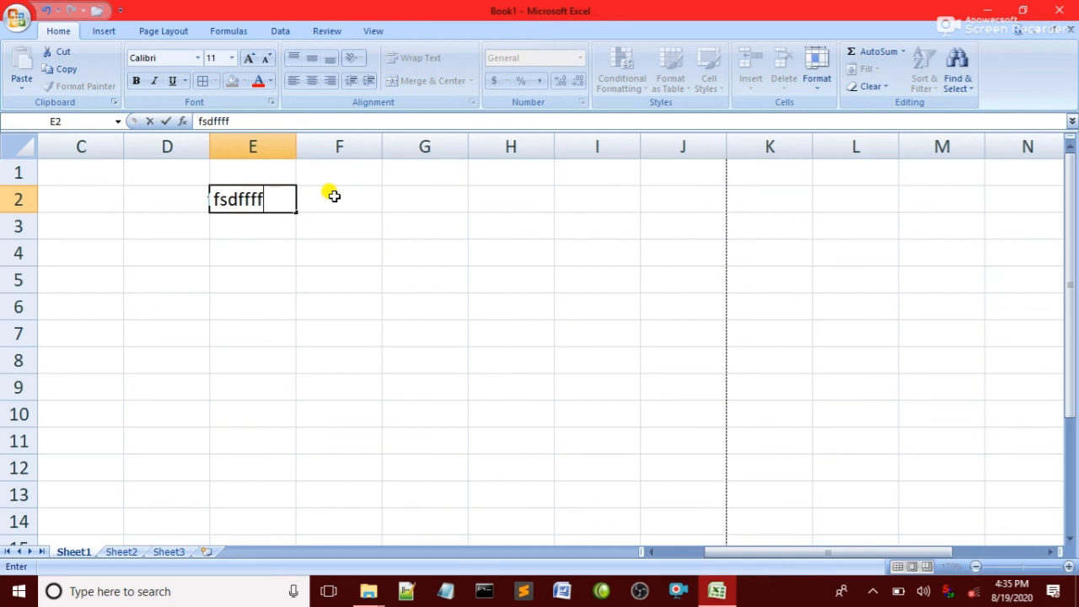
type("dfdfgdfgdfdfgdgdfgdfgdfgsdf")
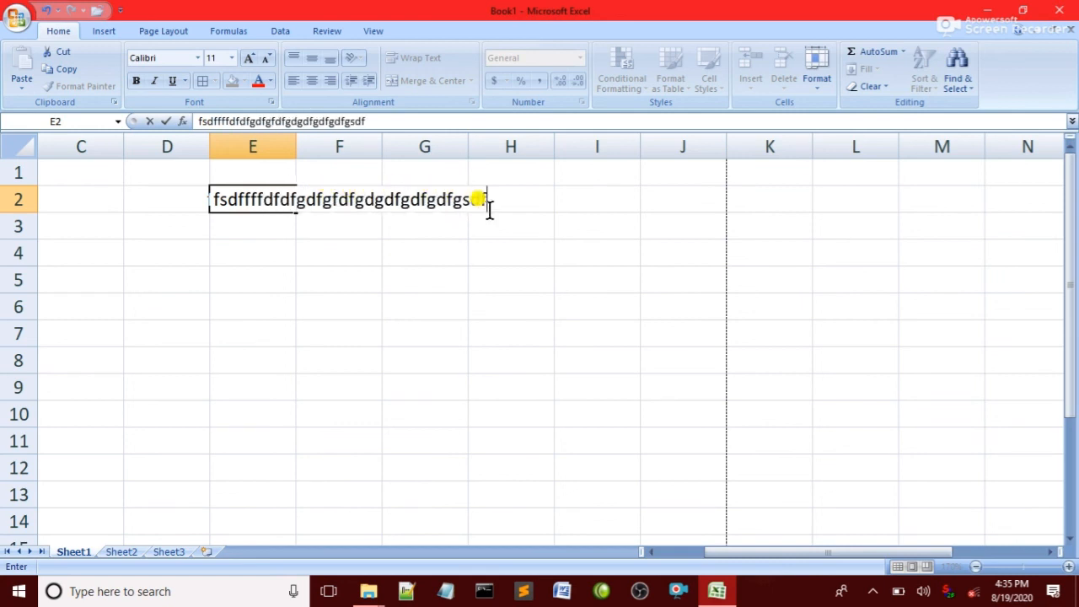
type("gdsfg")
left_click(410, 224)
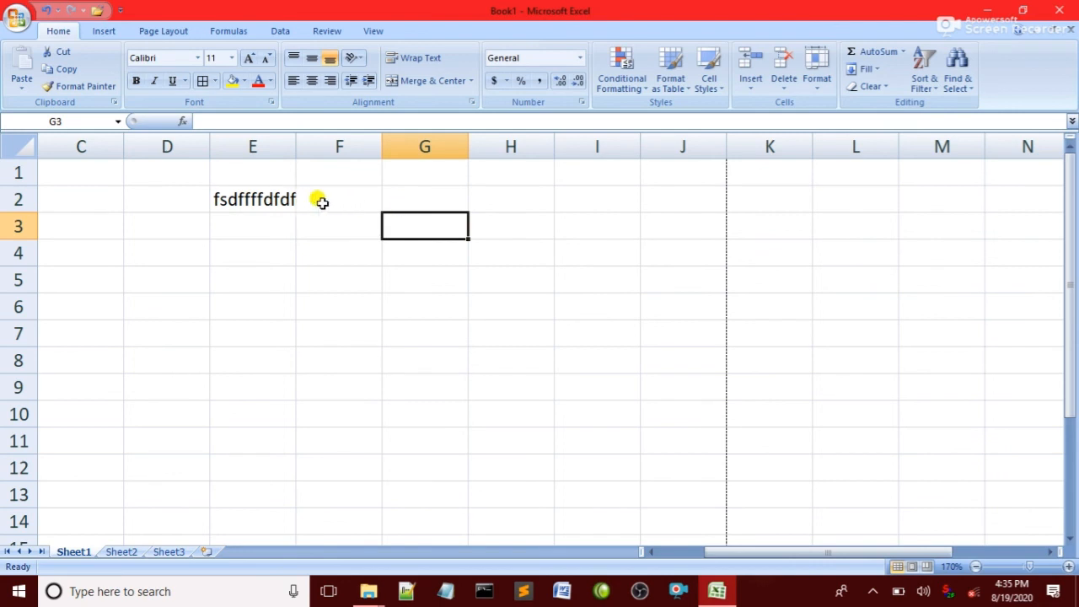
- Turn on Wrap Text for cell G3 and fill it with the sample text "gfdjhgbfgjfgbdfjghfdjghfjghdfjghghfjdghjfghjghfjhdg"
left_click(417, 57)
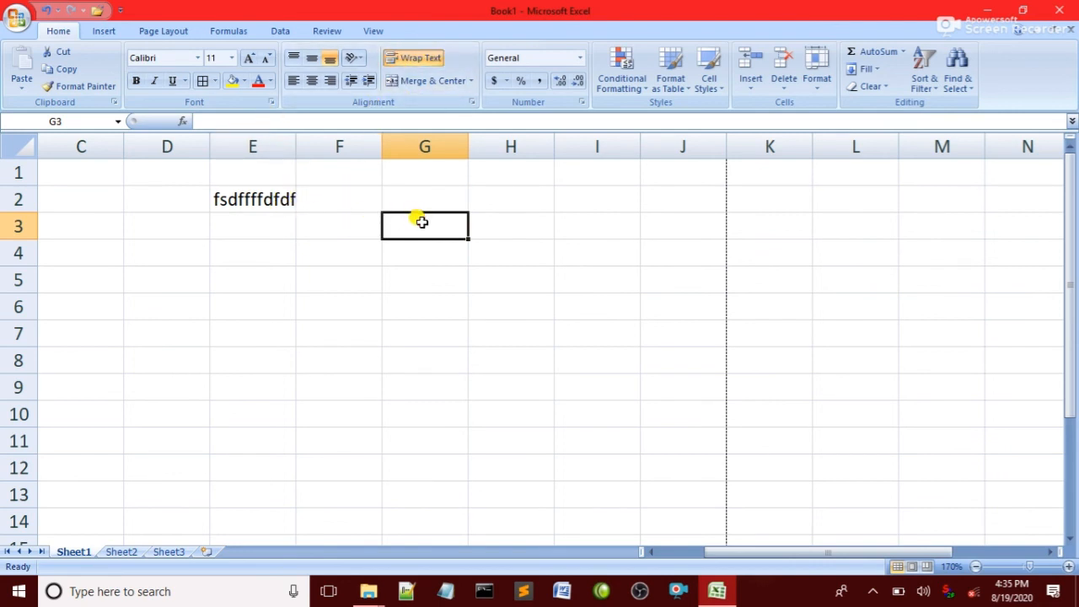
type("gfdjh")
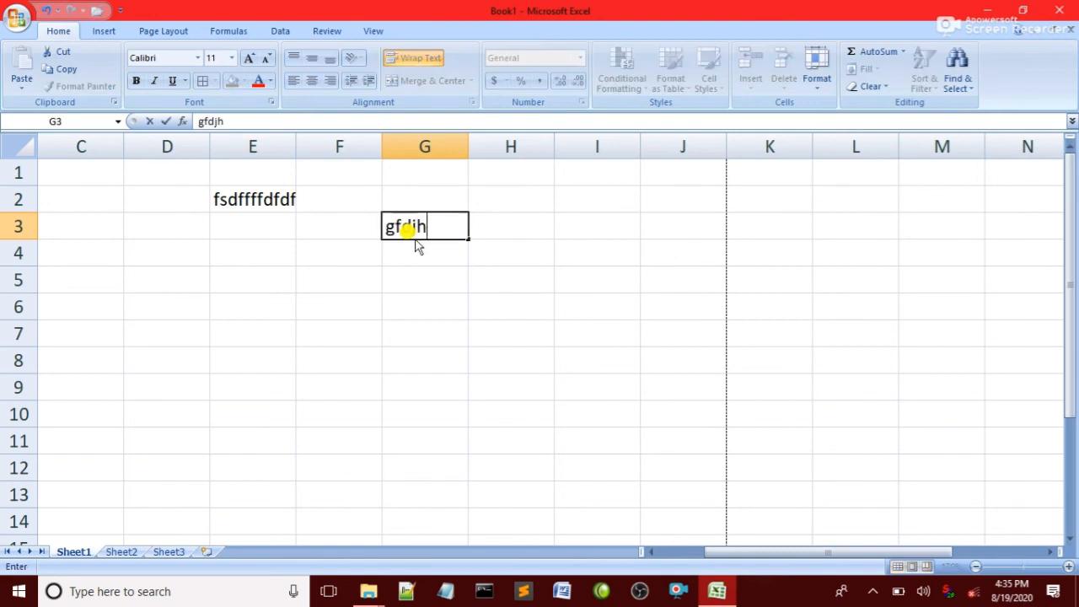
type("gbfgjfgbdfjghfdjghfjghdfjghghfjdghjfghjghfjhdg")
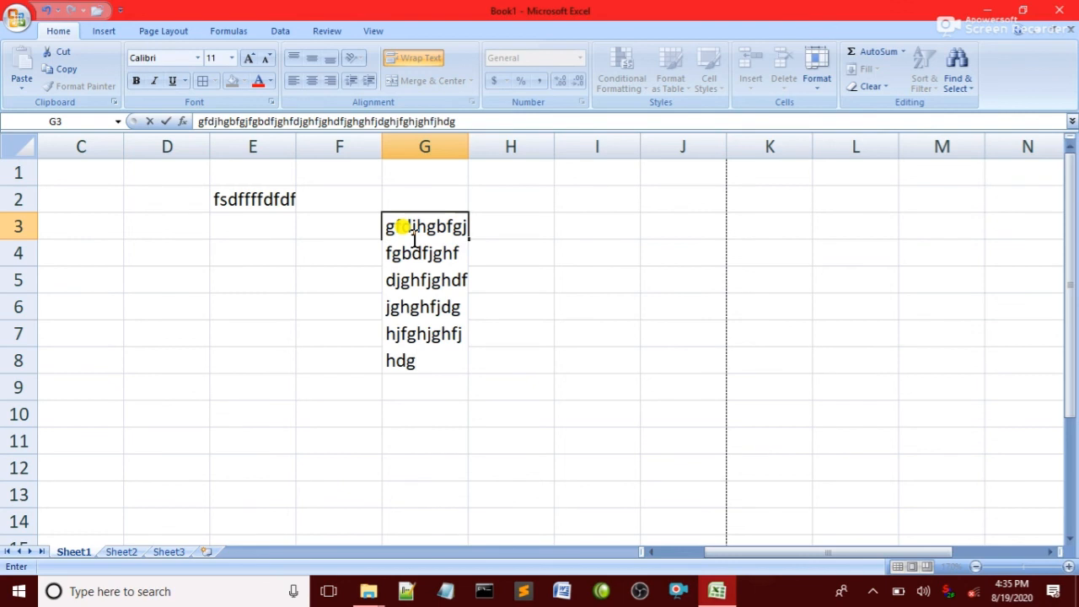
- Merge and center cells H3 to H6 beside the wrapped text
left_click_drag(474, 289, 477, 221)
left_click(423, 79)
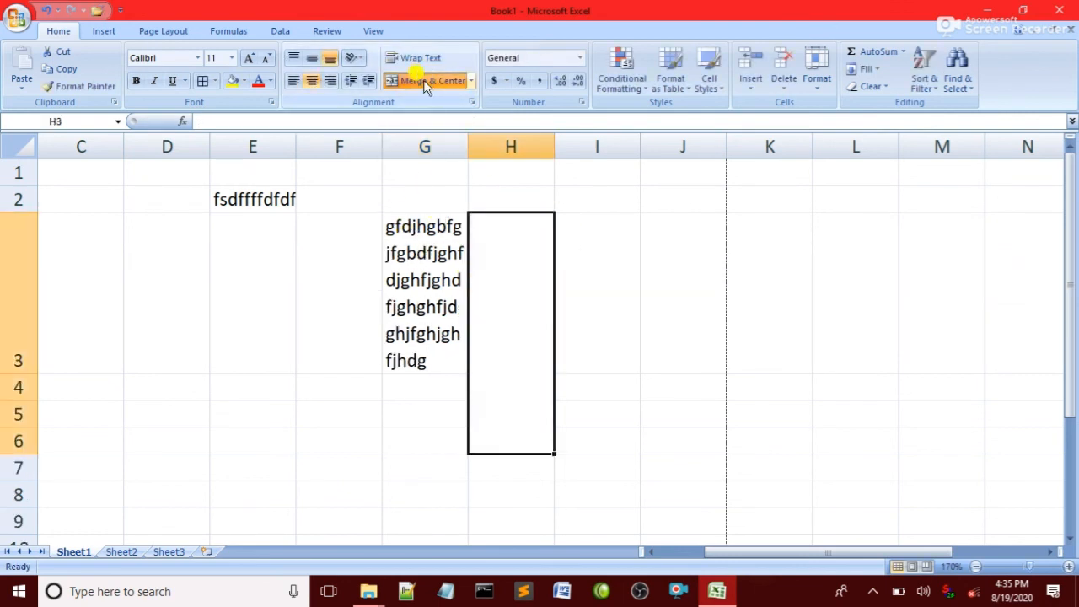
- Merge and center cells C1 to H2, keeping only the upper-left data, and unmerge them again
left_click_drag(84, 195, 550, 175)
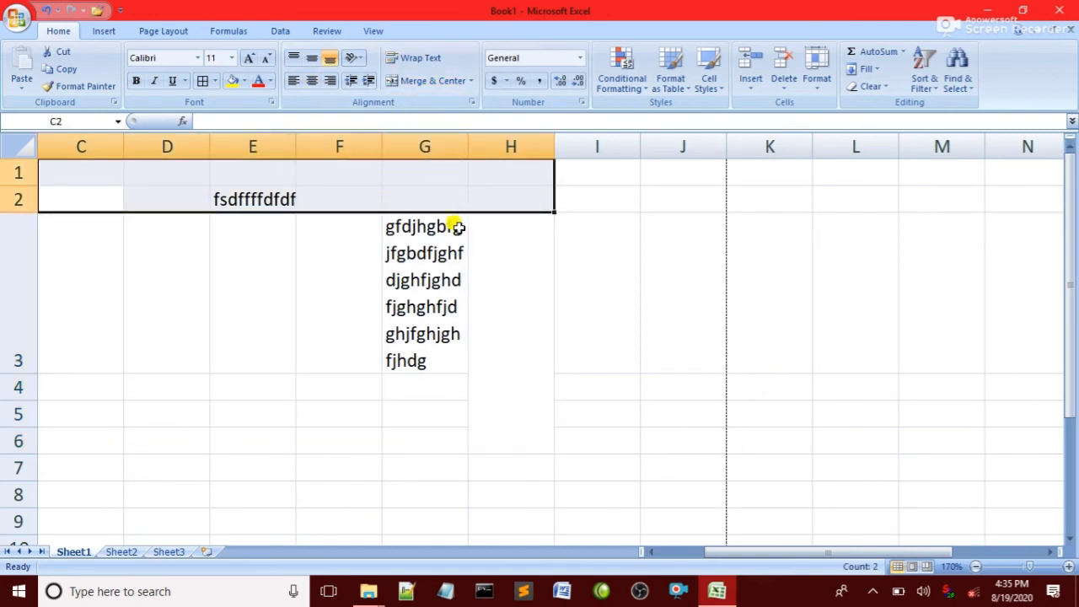
left_click(413, 77)
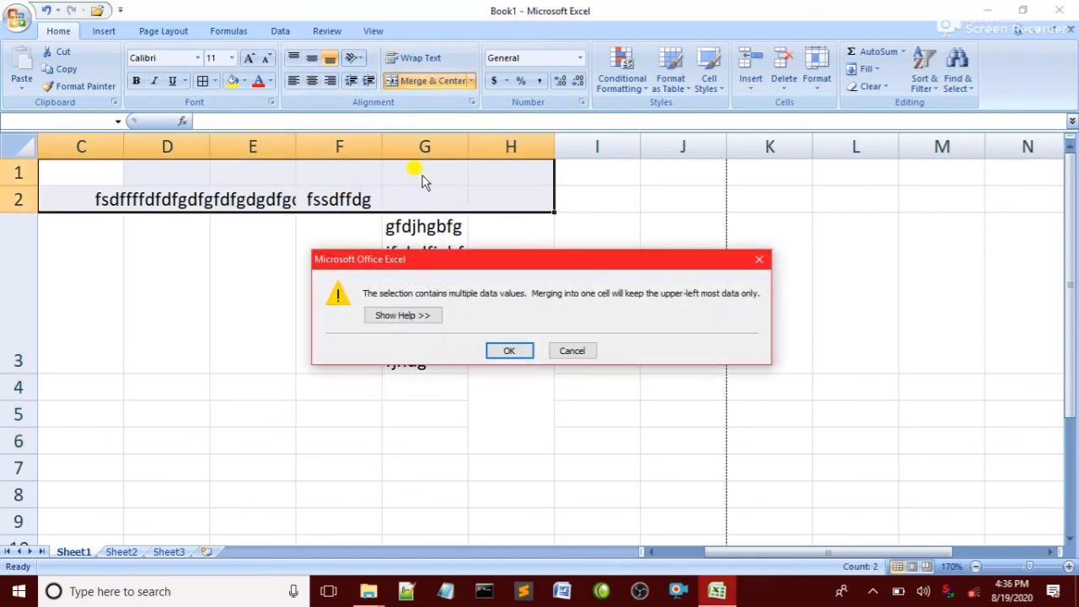
left_click(507, 351)
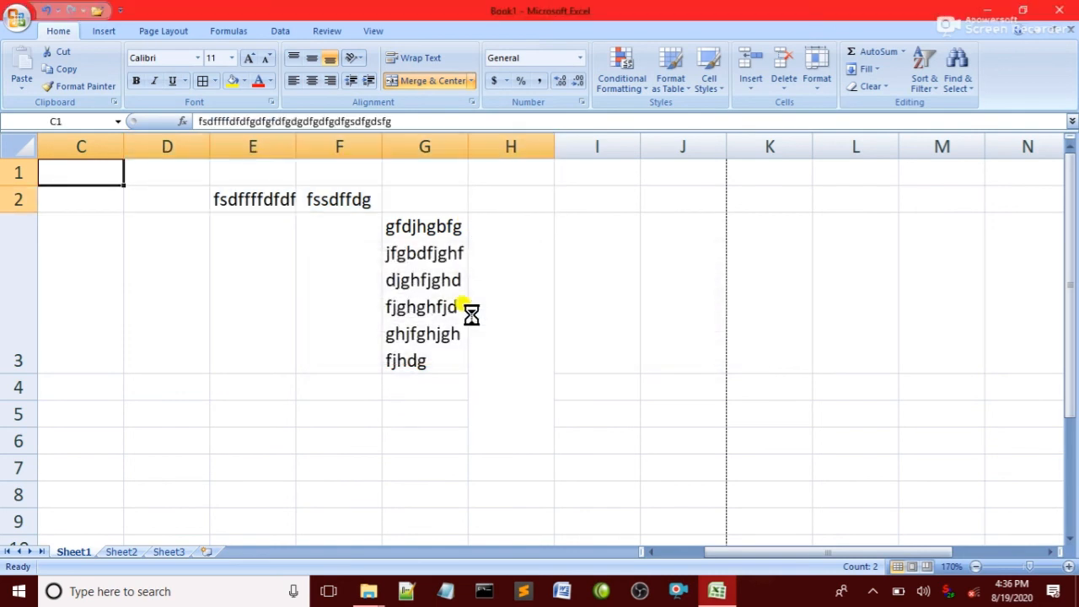
left_click(408, 84)
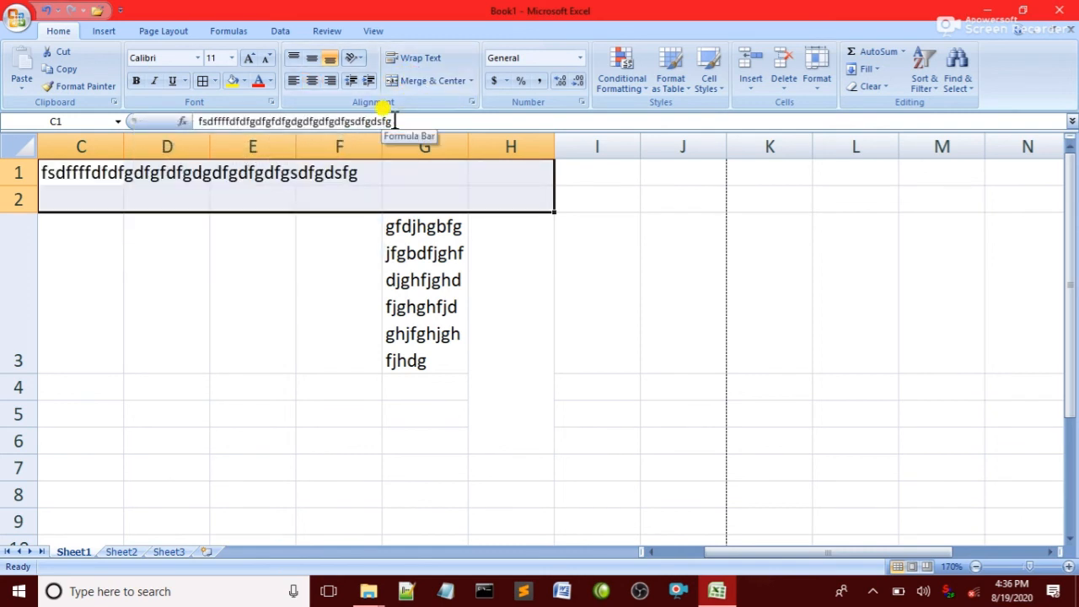